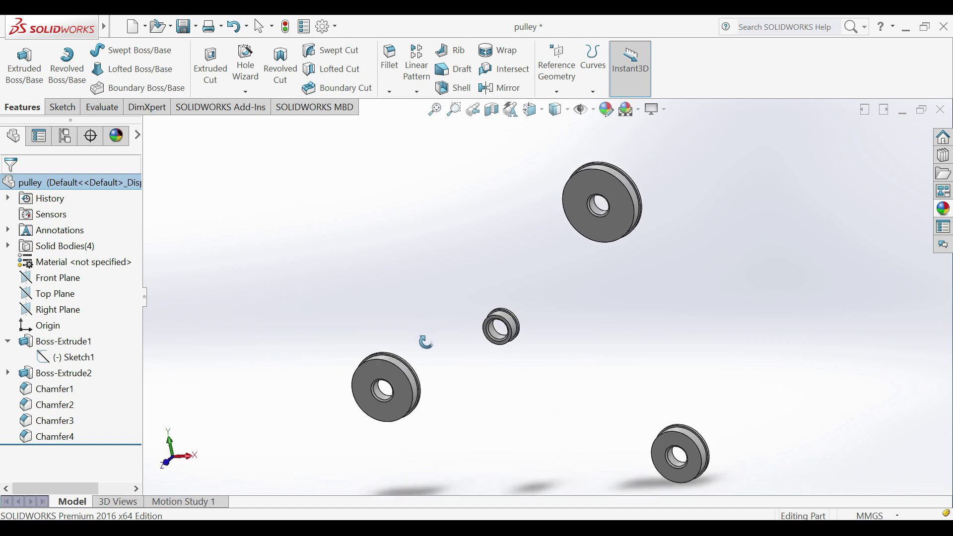
click(402, 384)
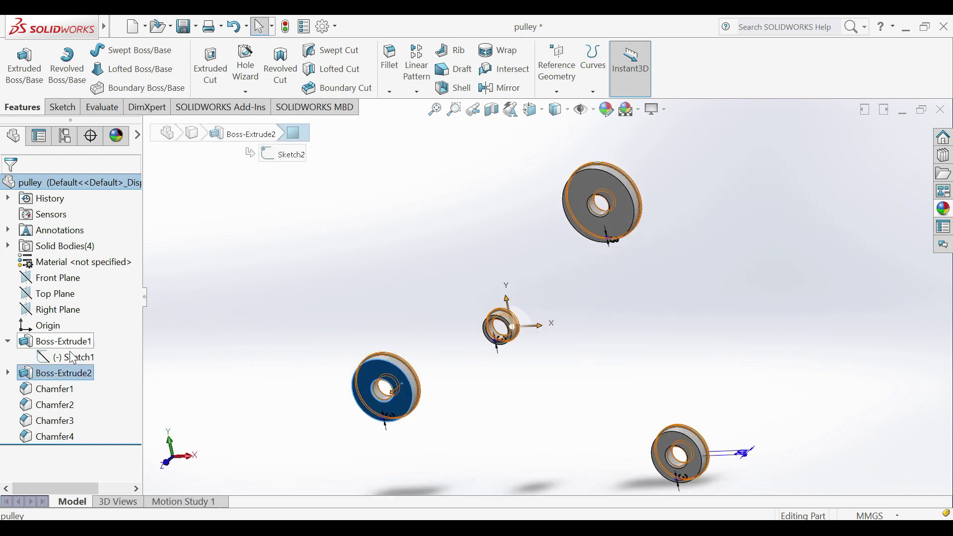
click(70, 377)
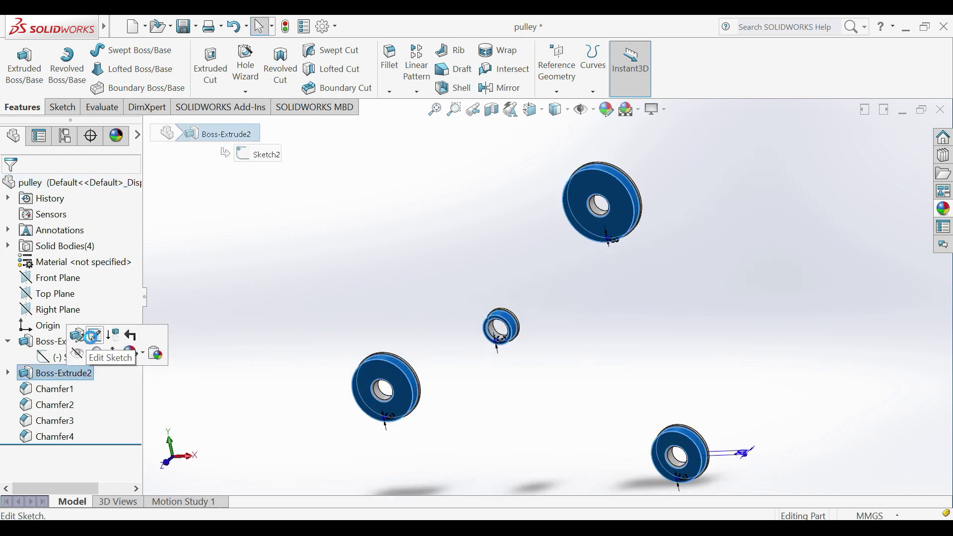
click(92, 338)
mouse_move(558, 268)
middle_down()
mouse_move(508, 230)
mouse_move(561, 218)
mouse_move(606, 254)
mouse_move(626, 244)
middle_up()
click(911, 134)
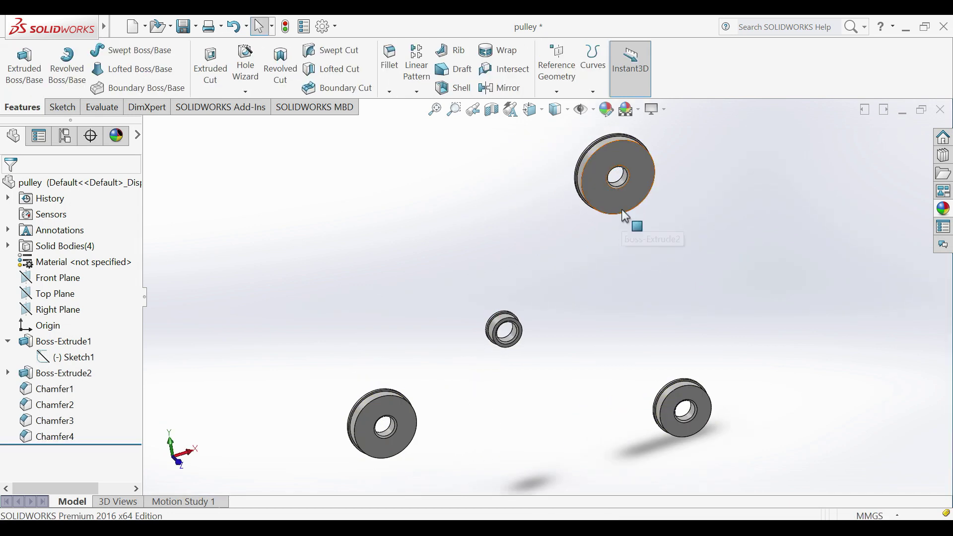
Start a sketch on the upper pulley's front face and convert the outer circular edges of all four pulleys into it.
click(623, 211)
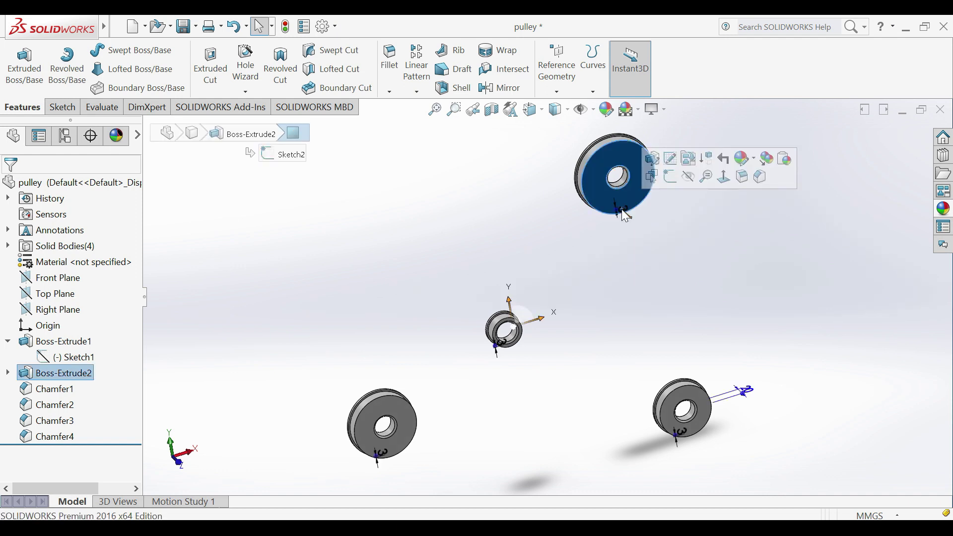
click(671, 177)
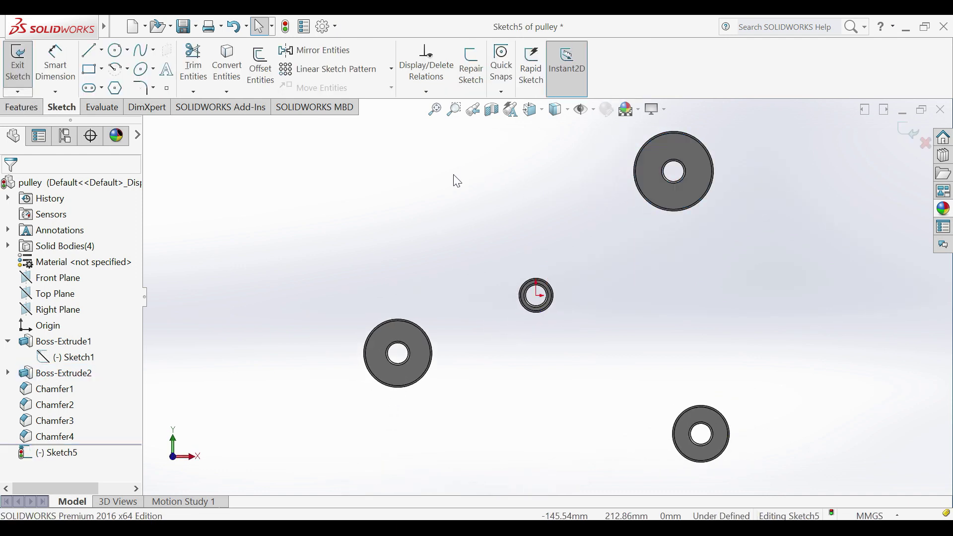
click(241, 68)
scroll(635, 213, down, 6)
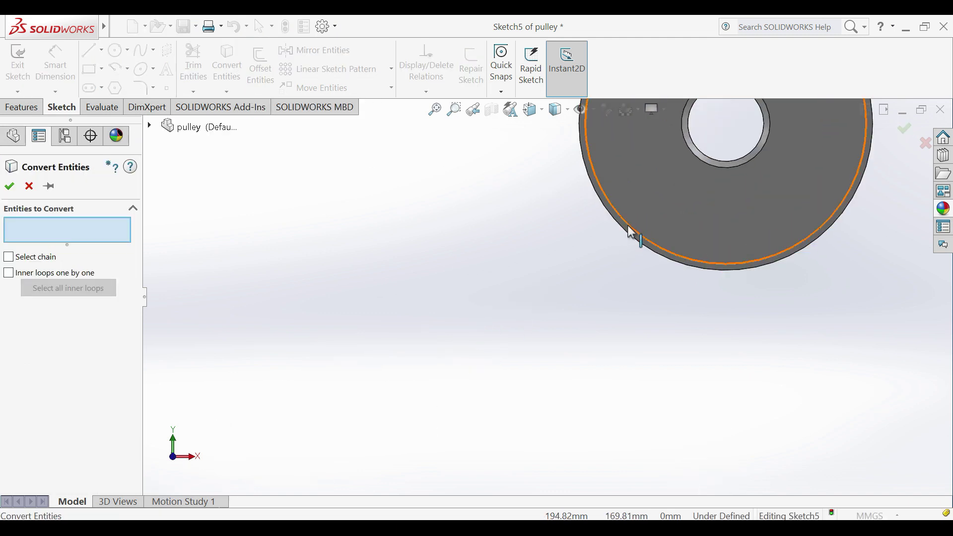
click(630, 232)
scroll(452, 397, up, 4)
scroll(453, 382, down, 4)
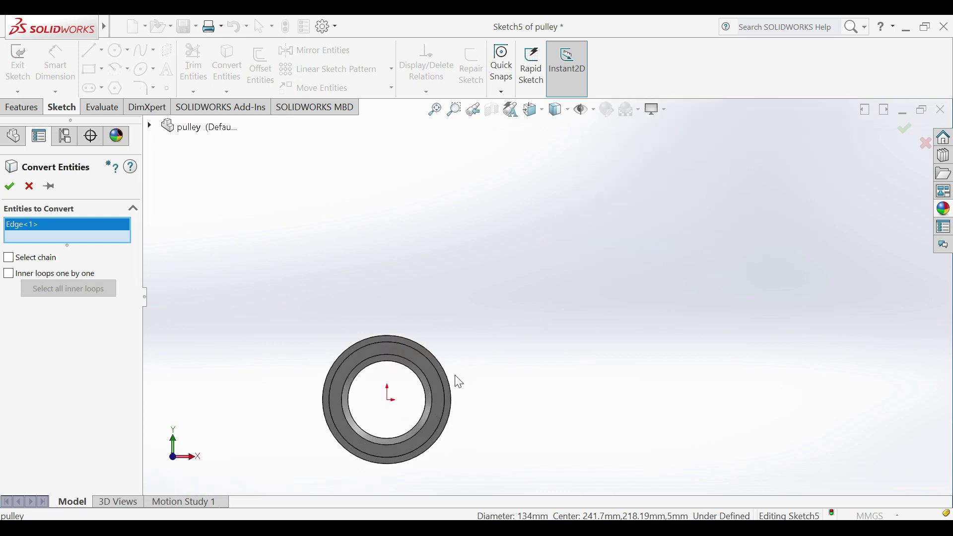
click(451, 392)
scroll(377, 427, up, 4)
scroll(394, 385, down, 4)
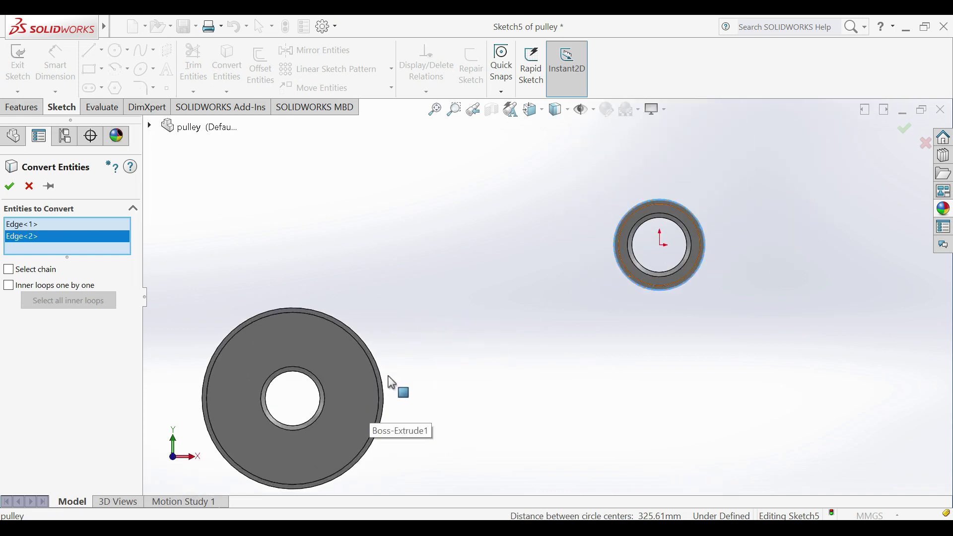
click(380, 385)
scroll(794, 404, up, 3)
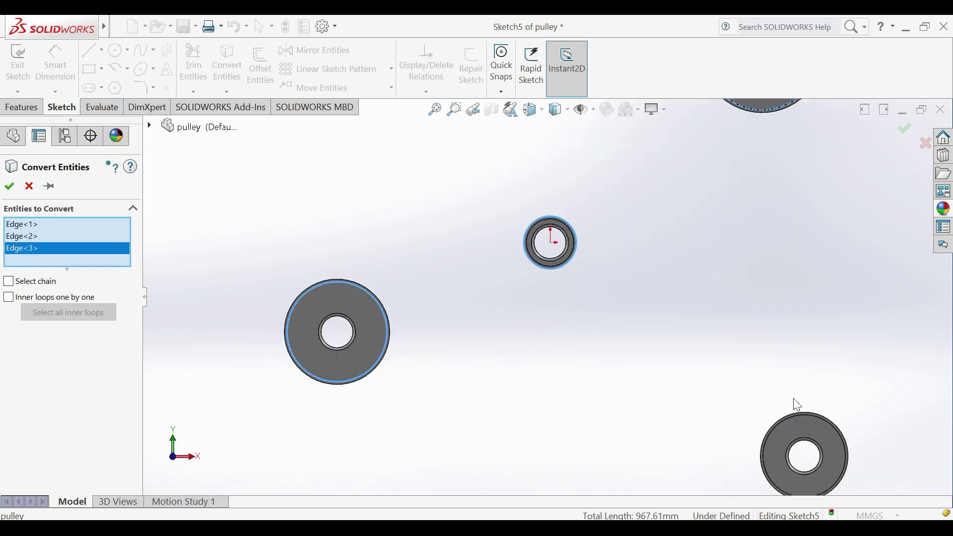
scroll(756, 416, down, 4)
click(758, 410)
key(Return)
Sketch a line about 411 mm long running from above the left pulley to just below the small central pulley.
scroll(487, 231, up, 6)
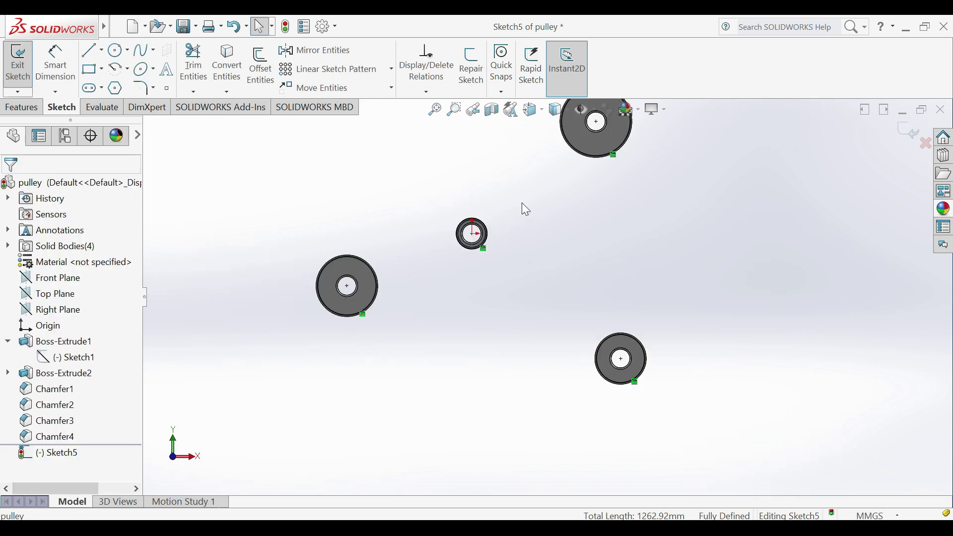
click(92, 50)
scroll(447, 271, down, 3)
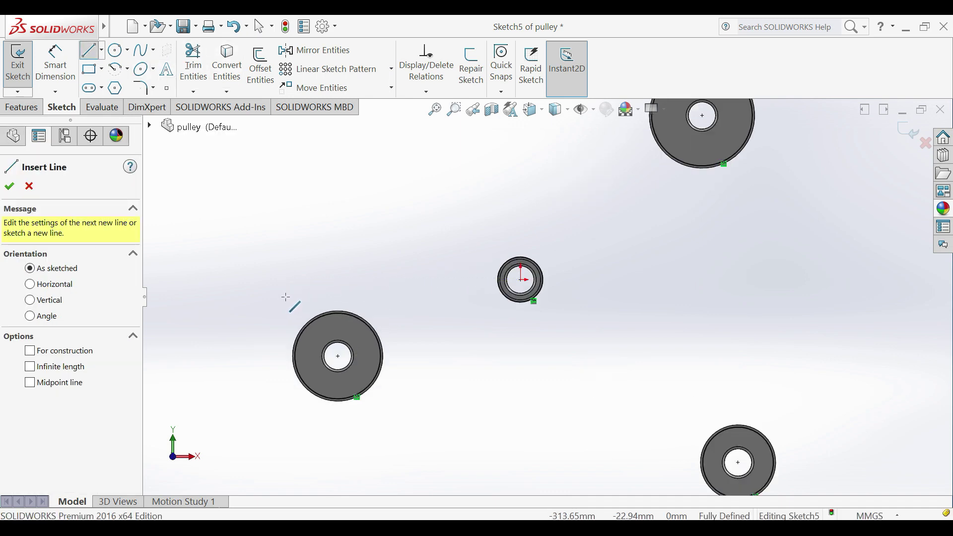
click(286, 297)
click(594, 321)
key(Escape)
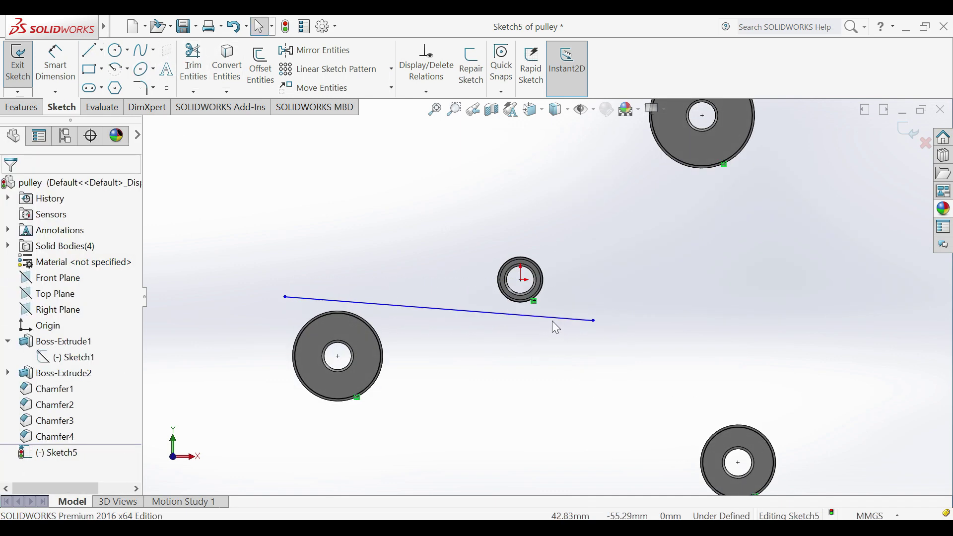
Make the line tangent to the underside of the small central pulley's outer circle.
click(532, 316)
scroll(533, 310, down, 3)
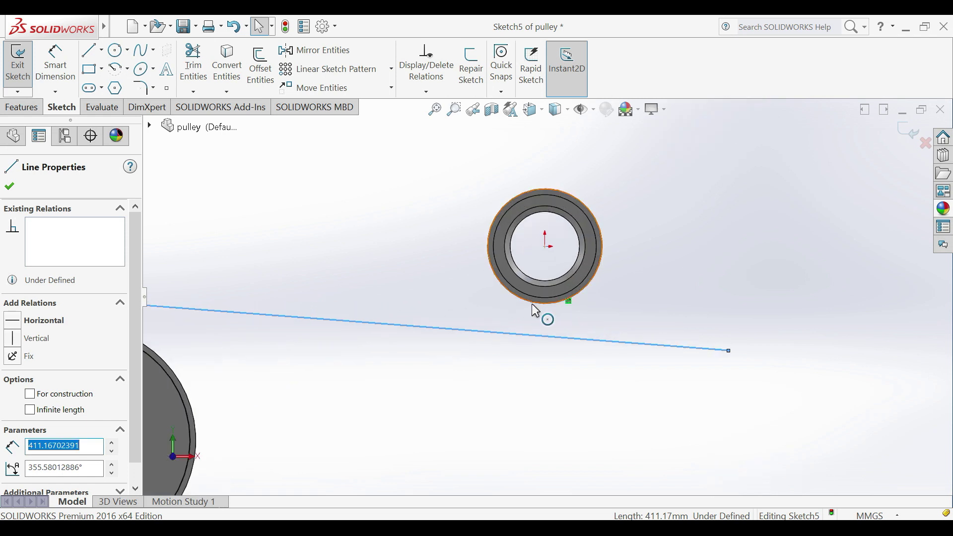
ctrl+click(534, 304)
click(563, 254)
click(228, 323)
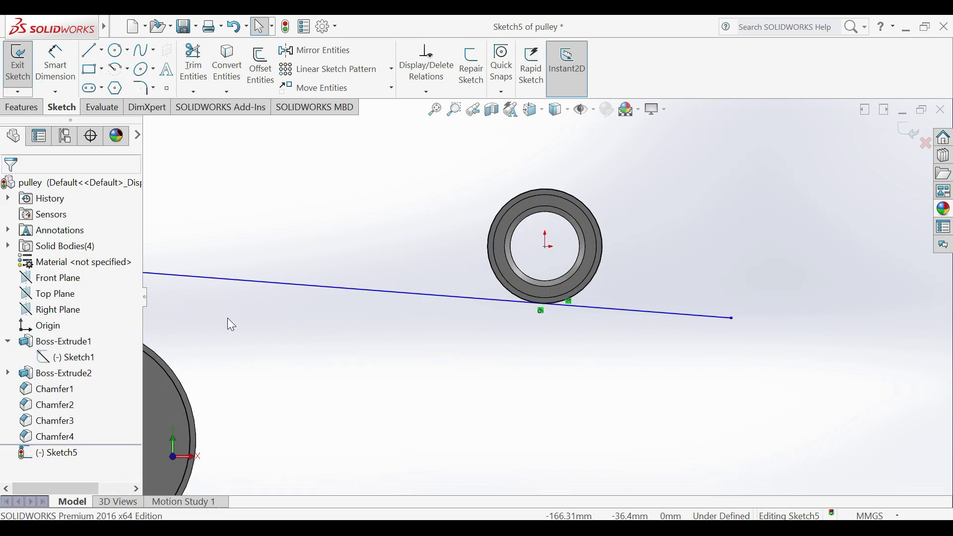
Make the same line tangent to the top of the left pulley's converted circle.
scroll(330, 285, up, 3)
click(342, 289)
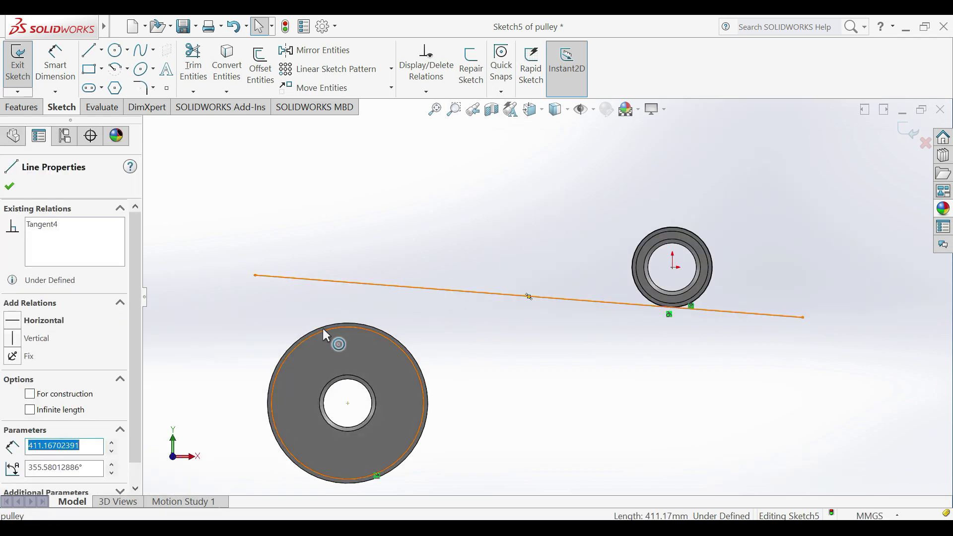
click(326, 338)
ctrl+click(351, 282)
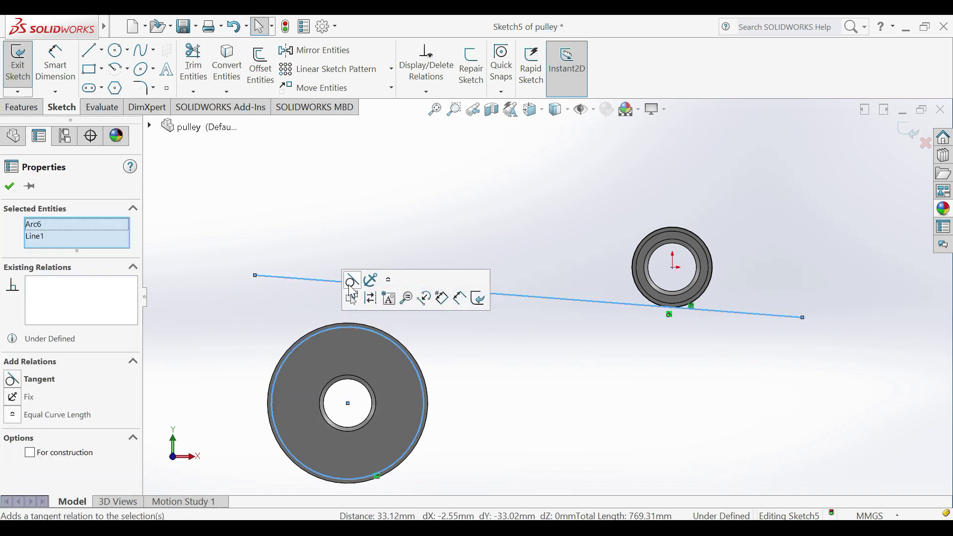
click(353, 279)
click(342, 253)
Trim both overhanging ends of the line back to its tangent points on the left and central pulleys.
click(194, 64)
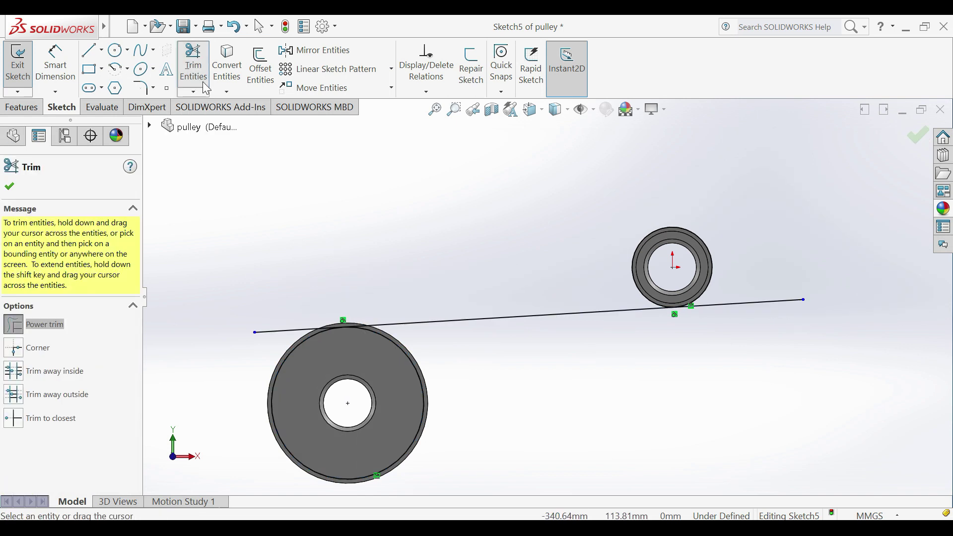
drag(292, 295, 257, 325)
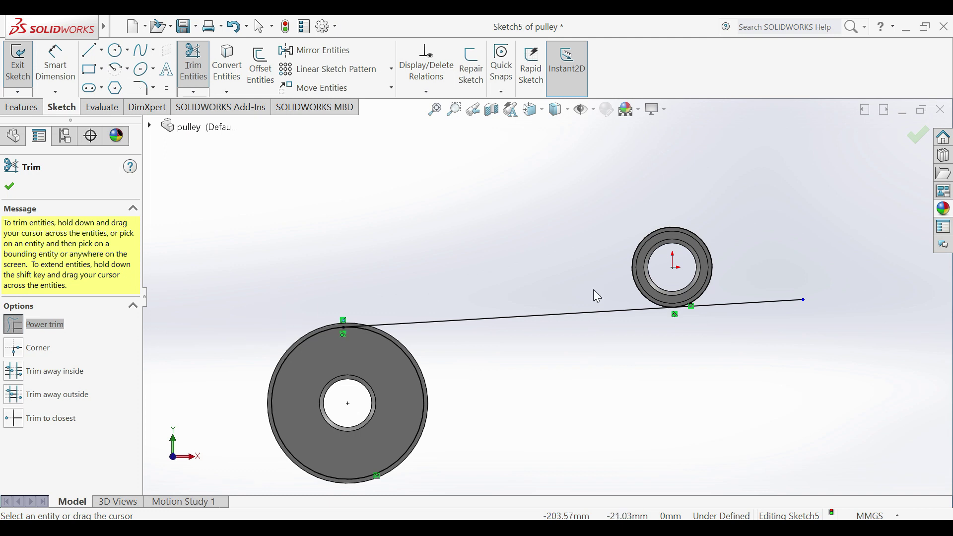
drag(765, 300, 769, 285)
scroll(772, 248, up, 3)
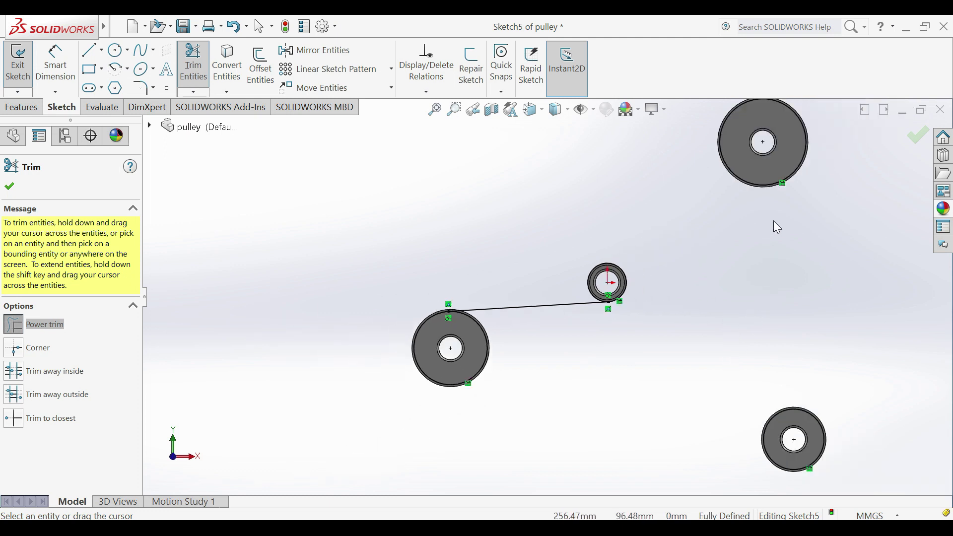
scroll(763, 209, down, 1)
key(Escape)
Sketch a line about 409 mm long from the upper pulley's left side down to below the small central pulley.
click(99, 56)
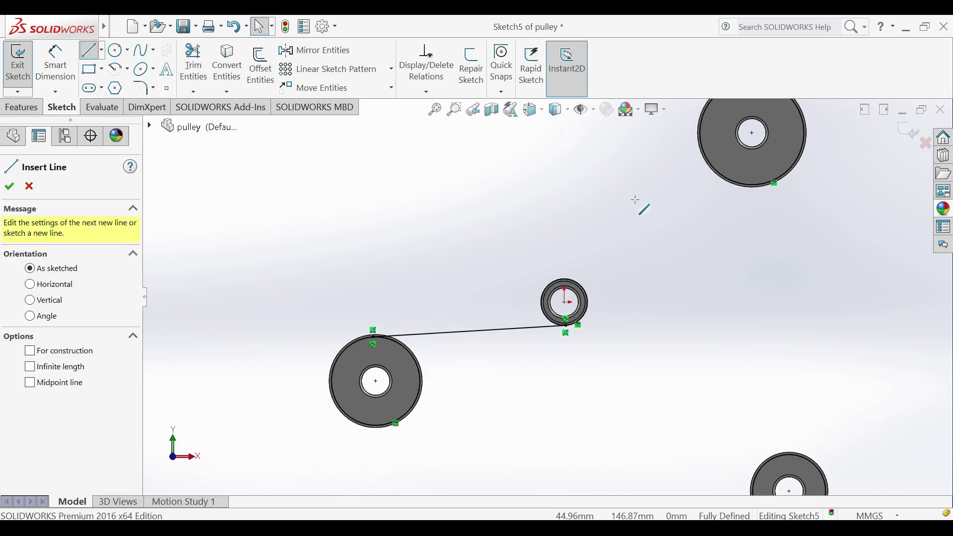
scroll(640, 208, up, 2)
click(656, 135)
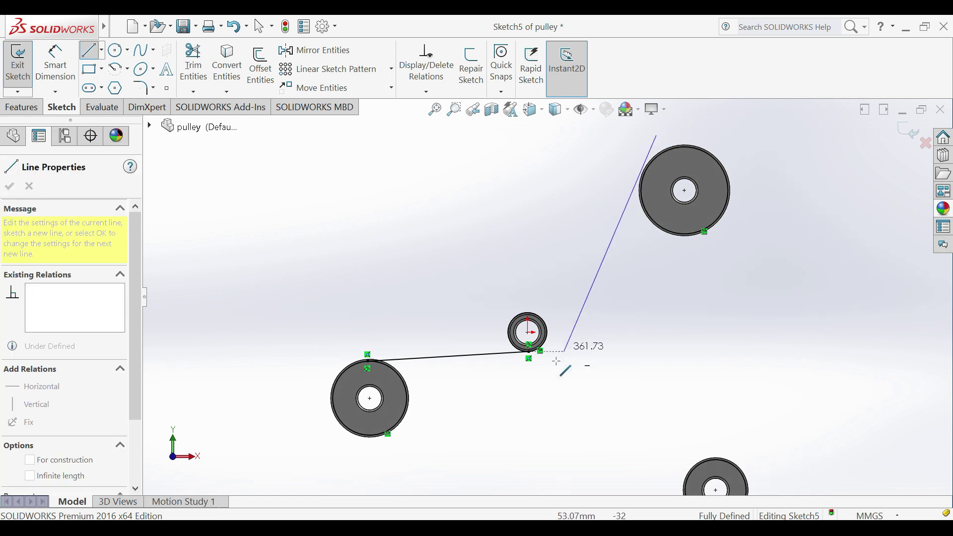
click(540, 374)
key(Escape)
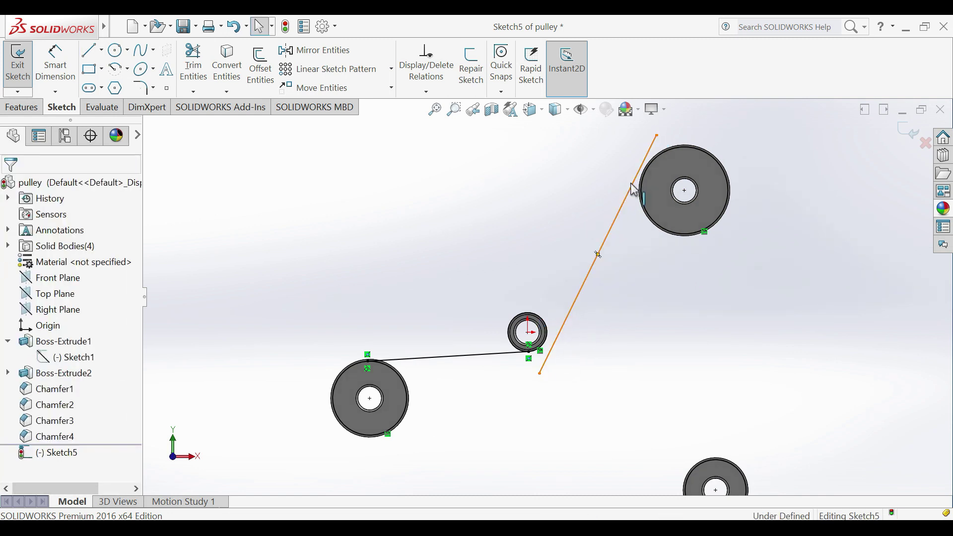
Make the steep line tangent to the left side of the upper pulley's converted circle.
click(630, 189)
scroll(646, 184, down, 3)
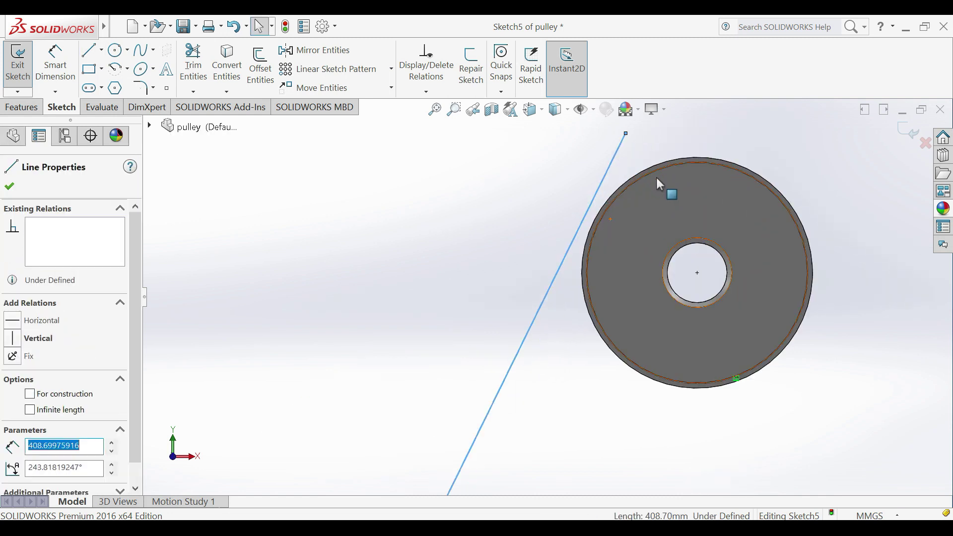
click(632, 192)
ctrl+click(616, 153)
click(667, 143)
click(495, 197)
Make the steep line tangent to the lower right of the small central pulley's outer circle.
scroll(559, 393, up, 2)
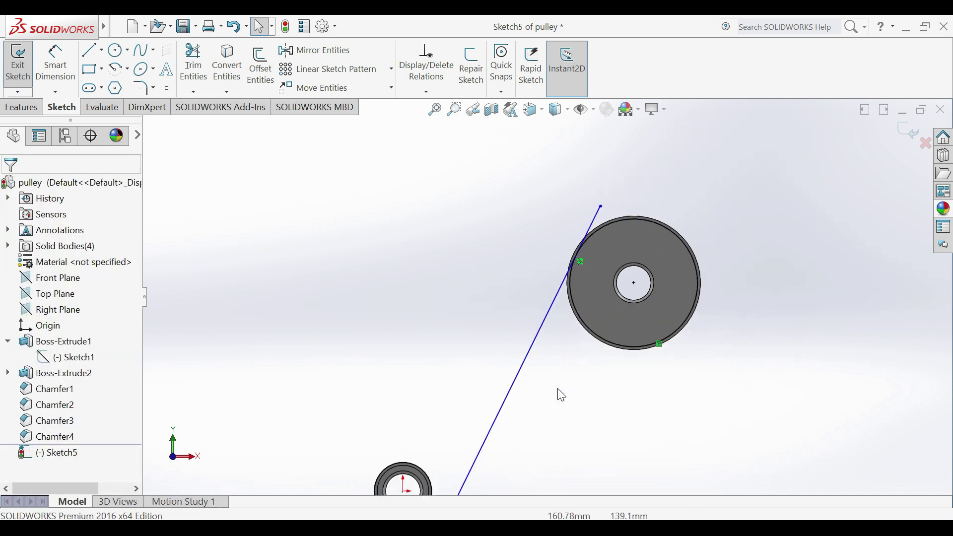
scroll(485, 437, down, 1)
click(484, 442)
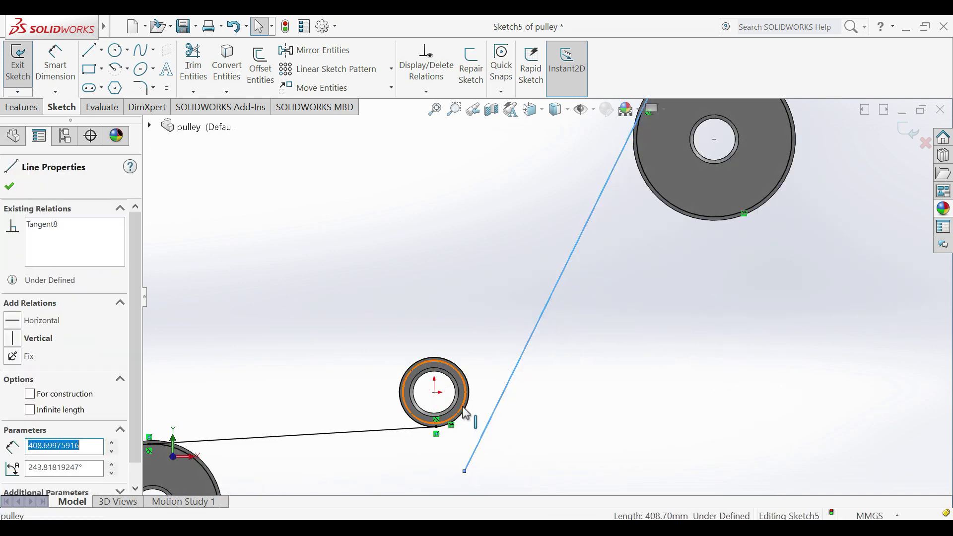
ctrl+click(470, 411)
click(493, 374)
click(293, 207)
Trim both overhanging ends of the steep line back to its tangent points on the central and upper pulleys.
click(197, 82)
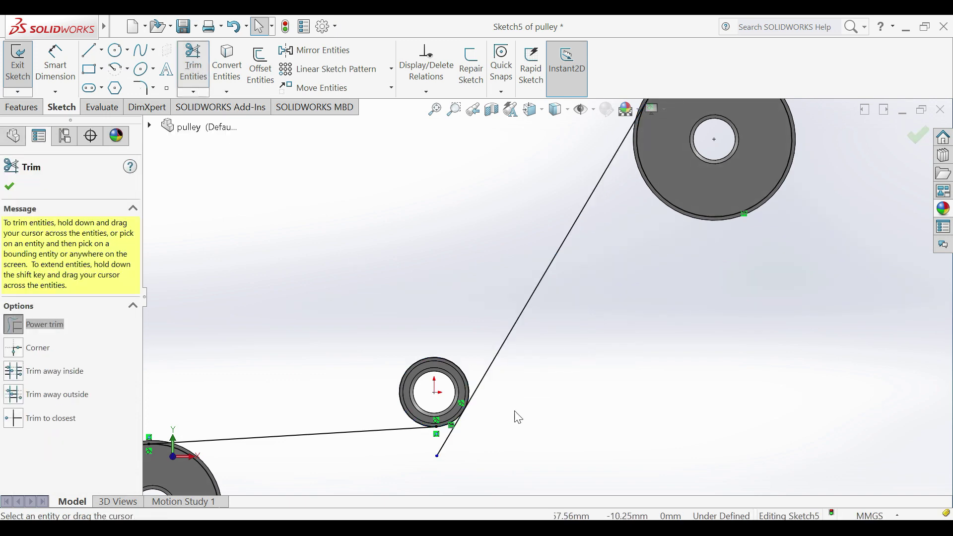
key(ctrl+z)
scroll(568, 389, up, 3)
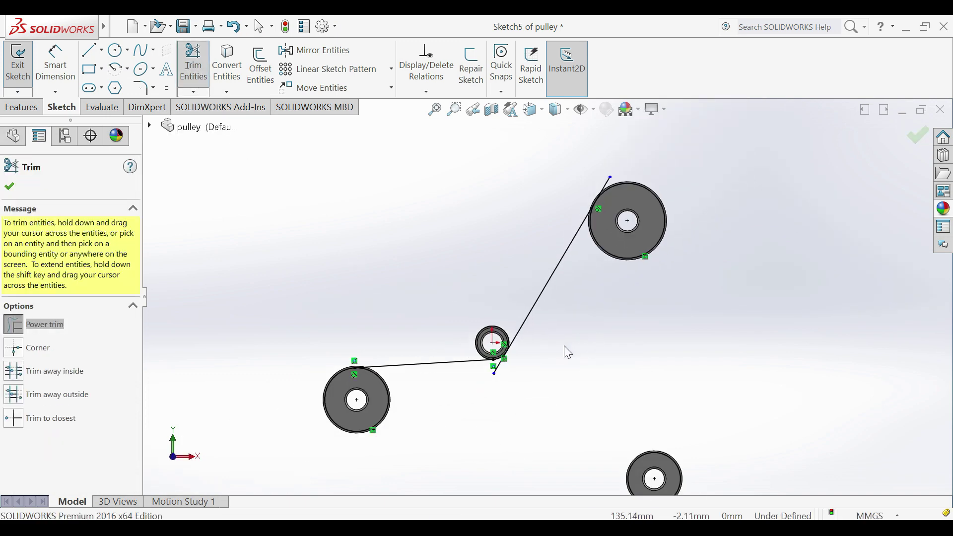
scroll(566, 351, down, 6)
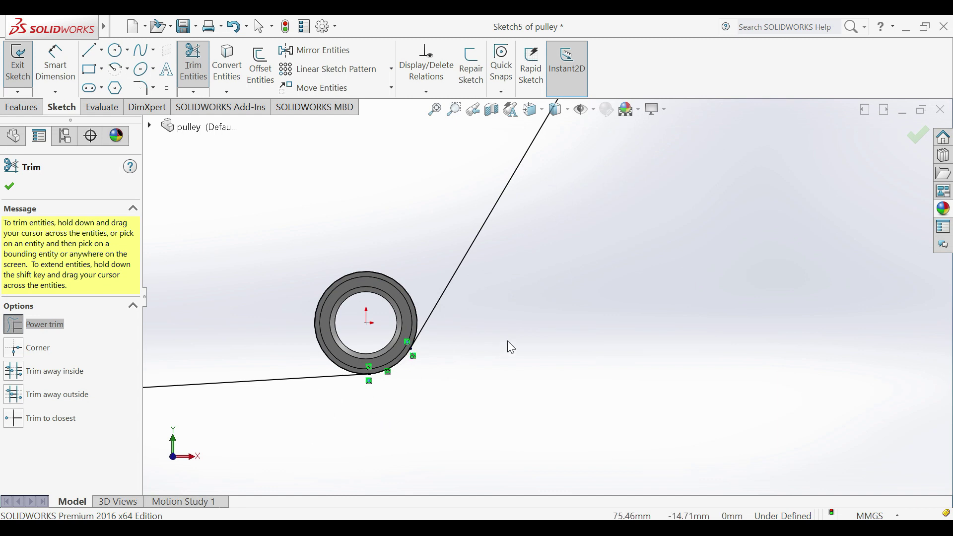
scroll(511, 348, up, 5)
scroll(583, 149, down, 3)
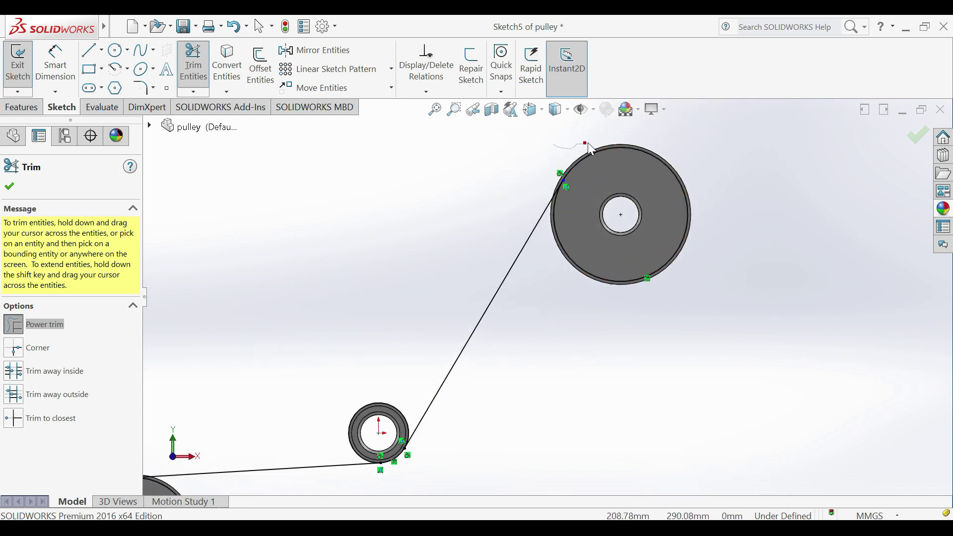
scroll(600, 245, up, 3)
key(Escape)
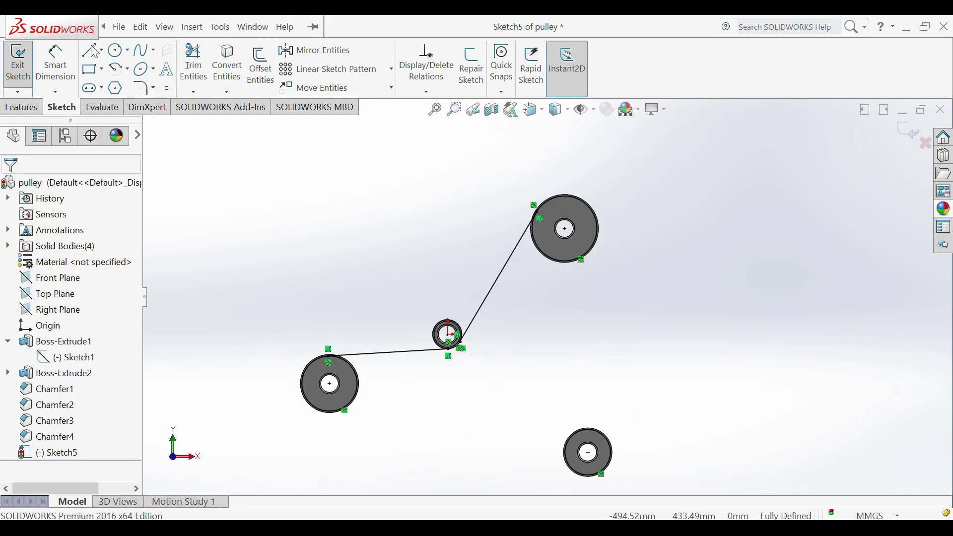
Sketch a nearly vertical line about 558 mm long along the right of the upper and lower-right pulleys.
click(90, 50)
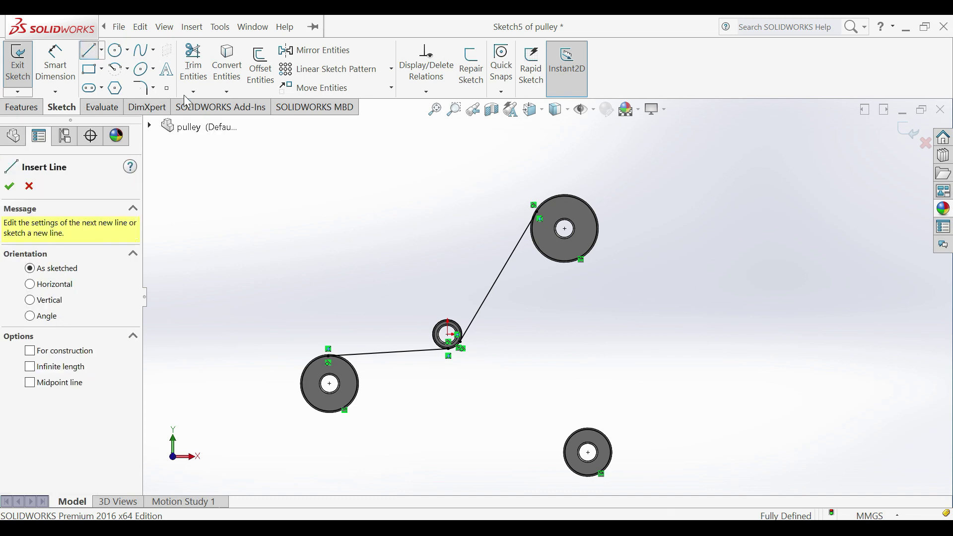
click(607, 207)
click(626, 476)
key(Escape)
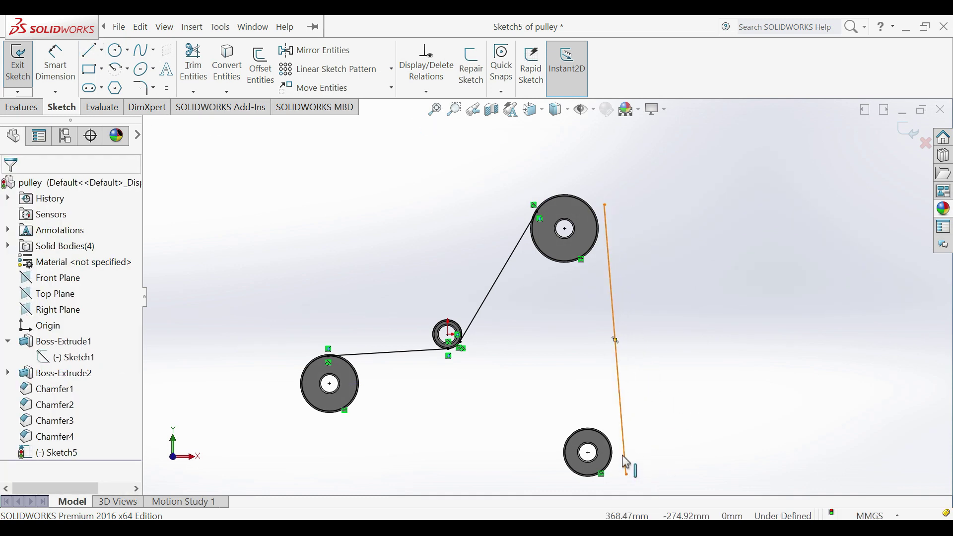
Make the nearly vertical line tangent to the right side of the upper pulley's converted circle.
click(611, 259)
scroll(608, 233, down, 4)
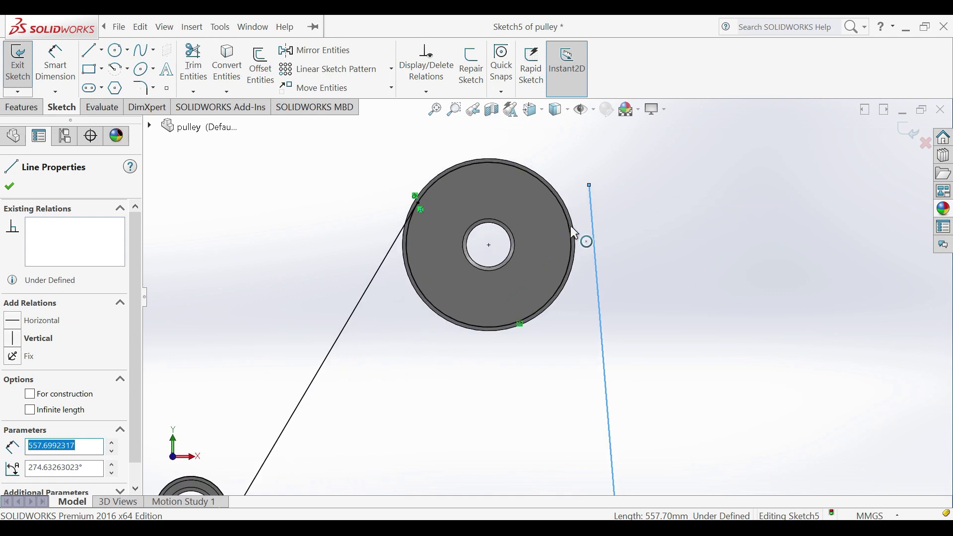
ctrl+click(572, 229)
click(599, 175)
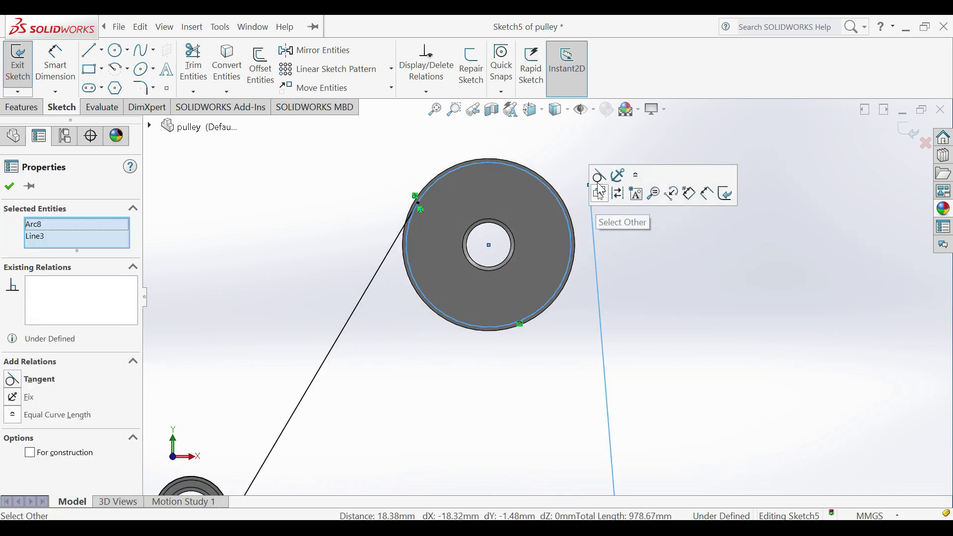
click(651, 260)
Make the nearly vertical line tangent to the right side of the lower-right pulley's converted circle.
scroll(571, 457, up, 4)
scroll(570, 469, down, 5)
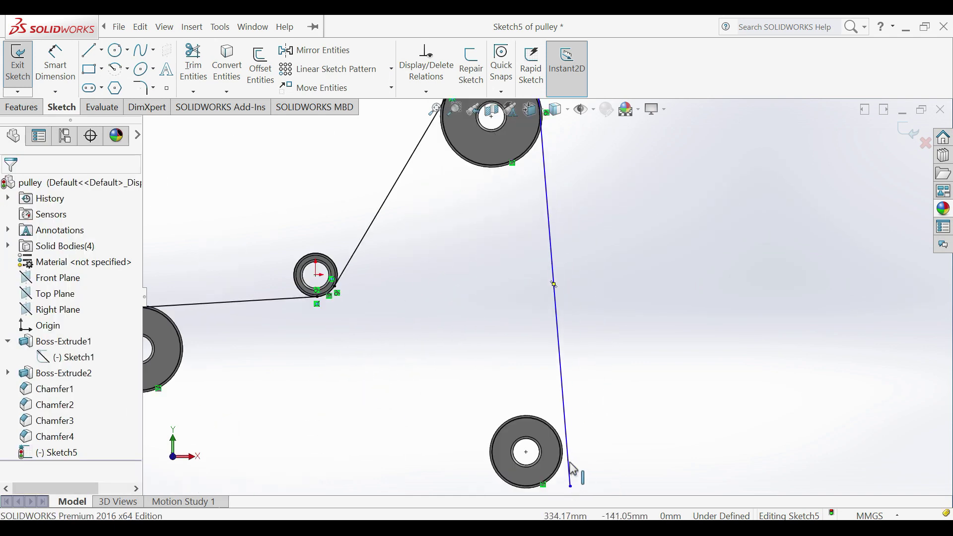
click(569, 428)
ctrl+click(555, 415)
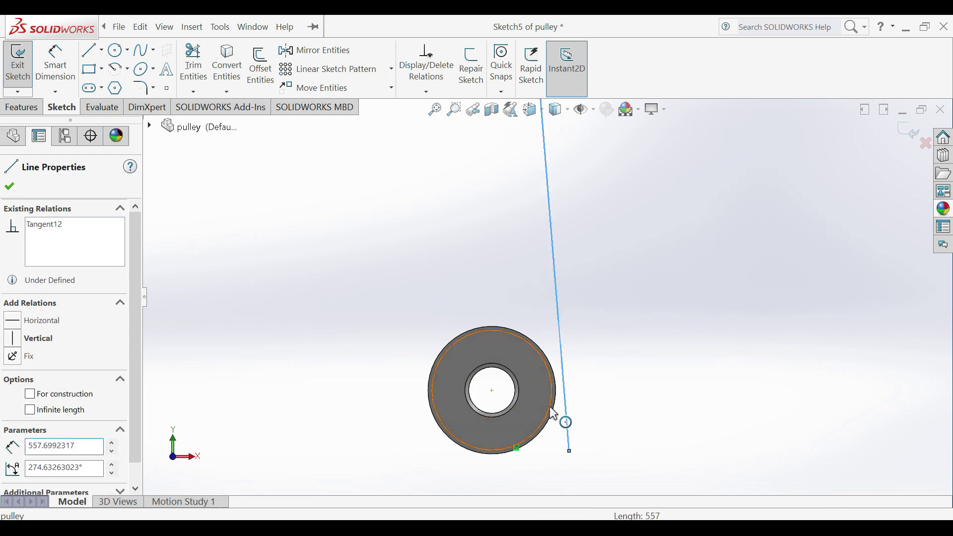
click(580, 356)
click(606, 299)
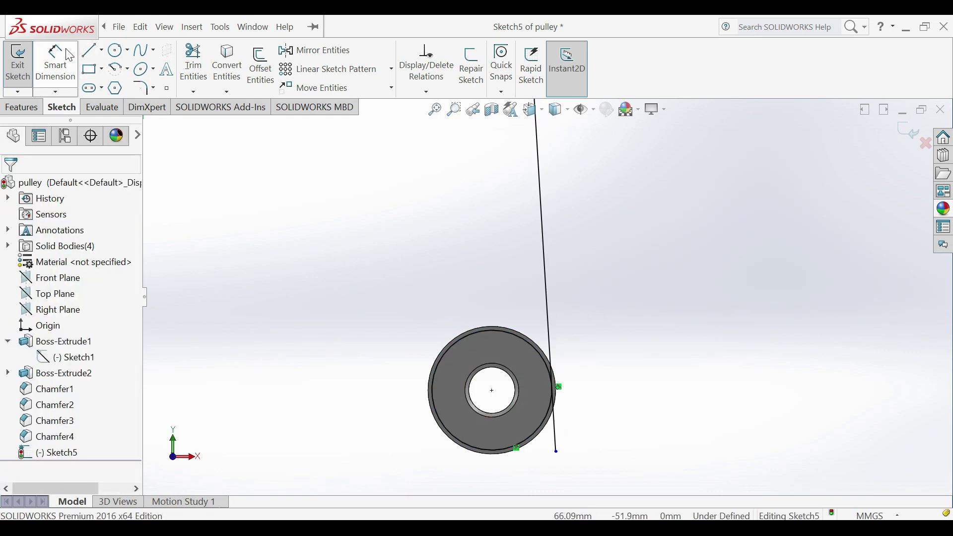
Trim both overhanging ends of the nearly vertical line back to its tangent points on the lower-right and upper pulleys.
click(202, 77)
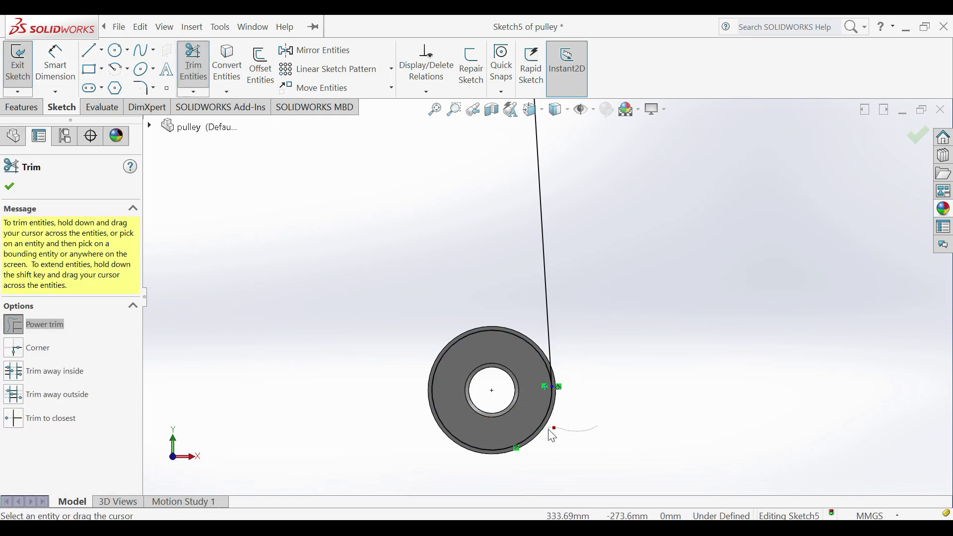
scroll(553, 436, up, 5)
scroll(557, 202, down, 4)
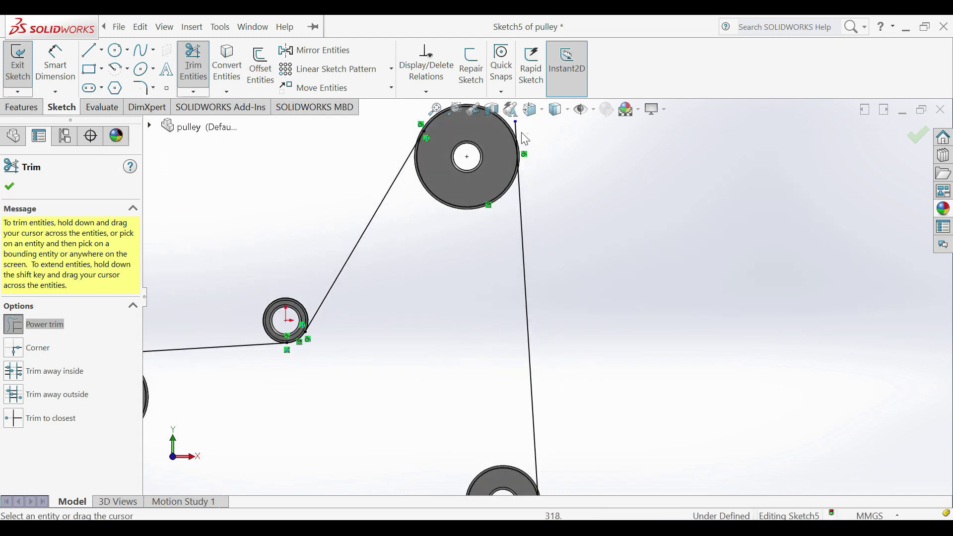
scroll(520, 327, up, 3)
scroll(417, 373, down, 2)
key(Escape)
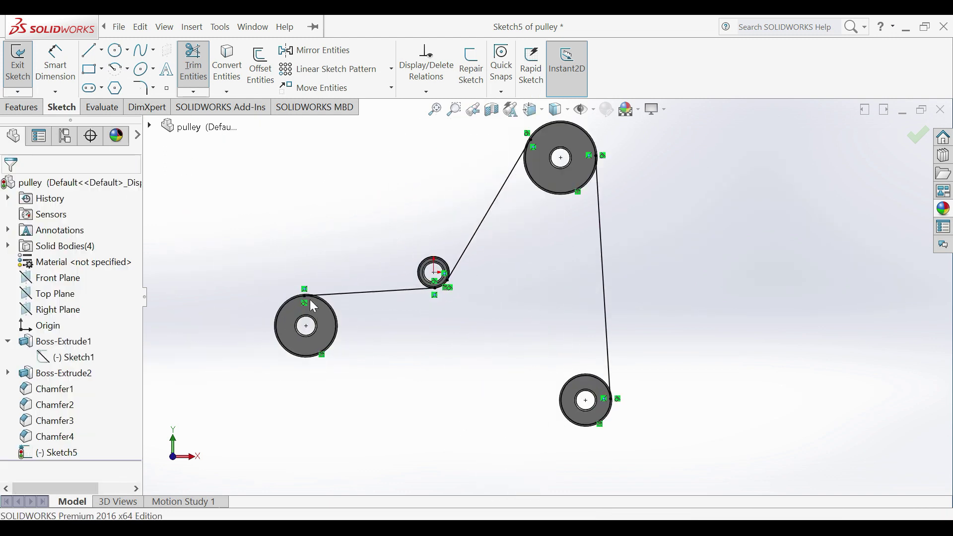
Sketch a sloping line about 703 mm long from beside the left pulley to below the lower-right pulley.
click(262, 347)
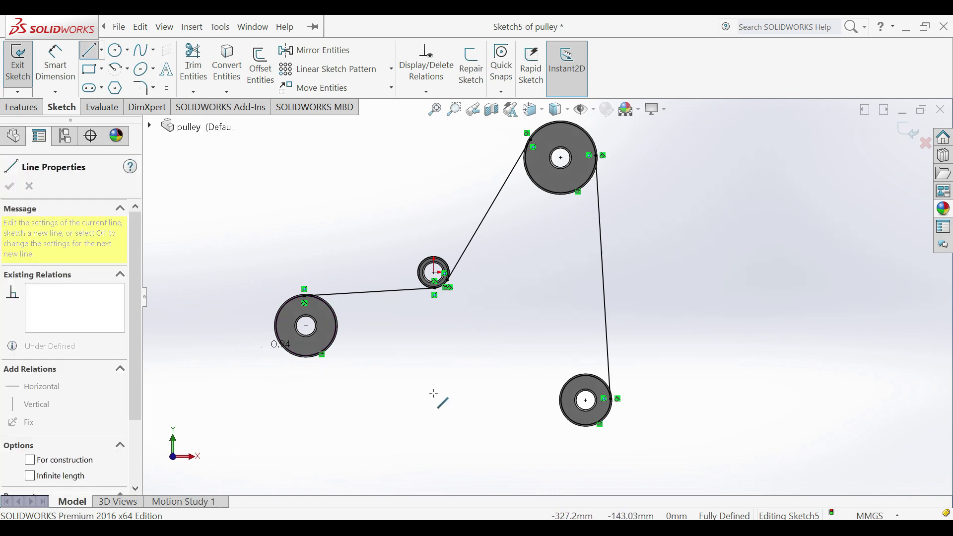
click(618, 448)
key(Escape)
Make the sloping lower line tangent to the underside of the lower-right pulley's converted circle.
click(589, 440)
scroll(586, 441, down, 1)
scroll(580, 432, down, 3)
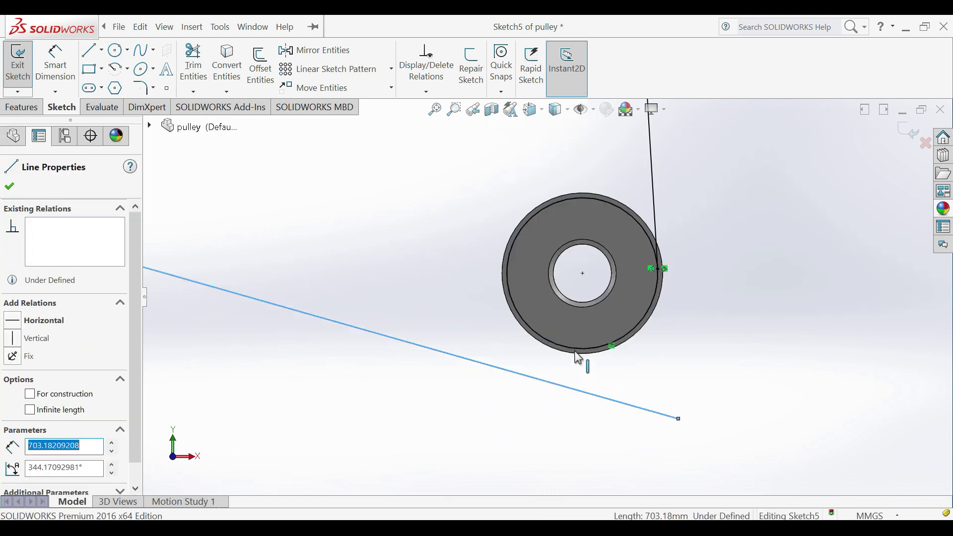
ctrl+click(574, 349)
click(609, 306)
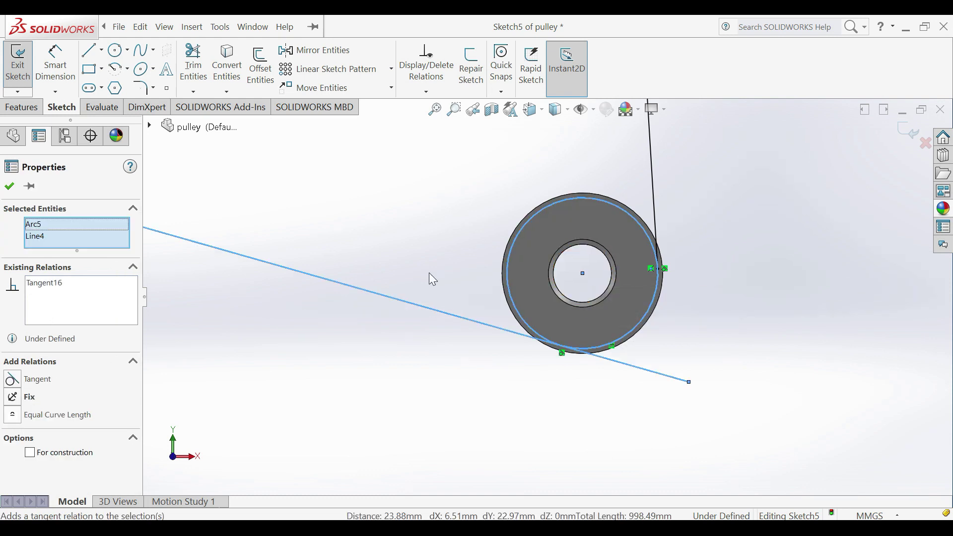
click(341, 299)
Make the sloping lower line tangent to the underside of the left pulley's converted circle.
scroll(359, 243, down, 3)
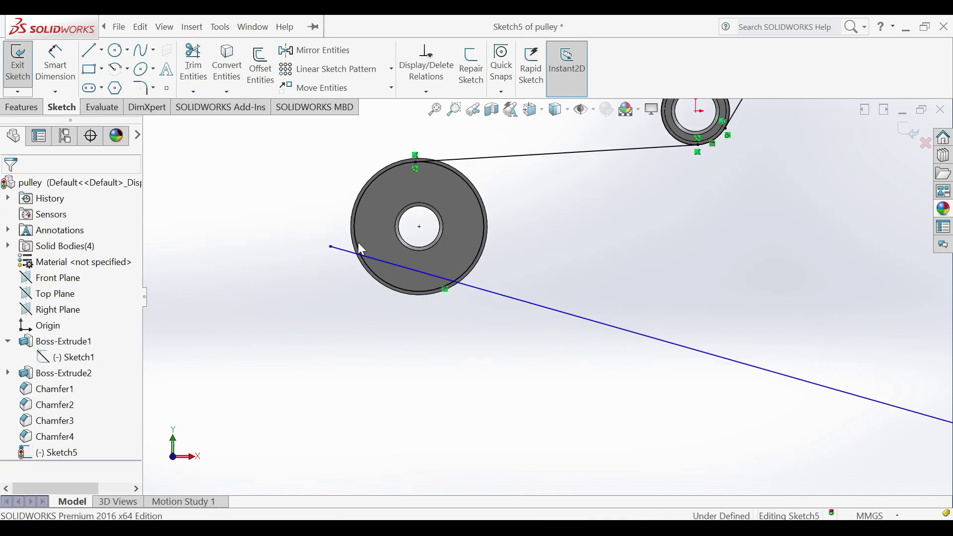
click(558, 322)
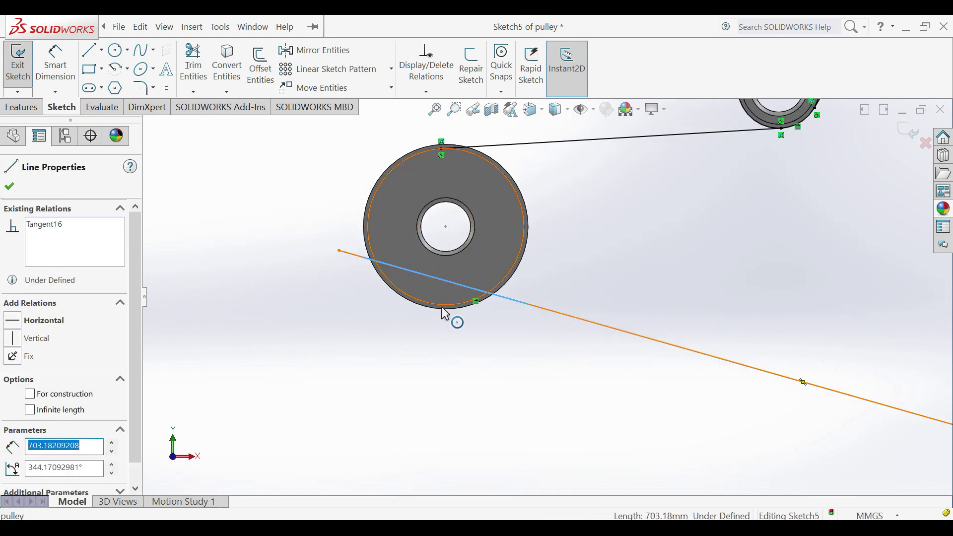
ctrl+click(443, 309)
click(472, 257)
click(405, 327)
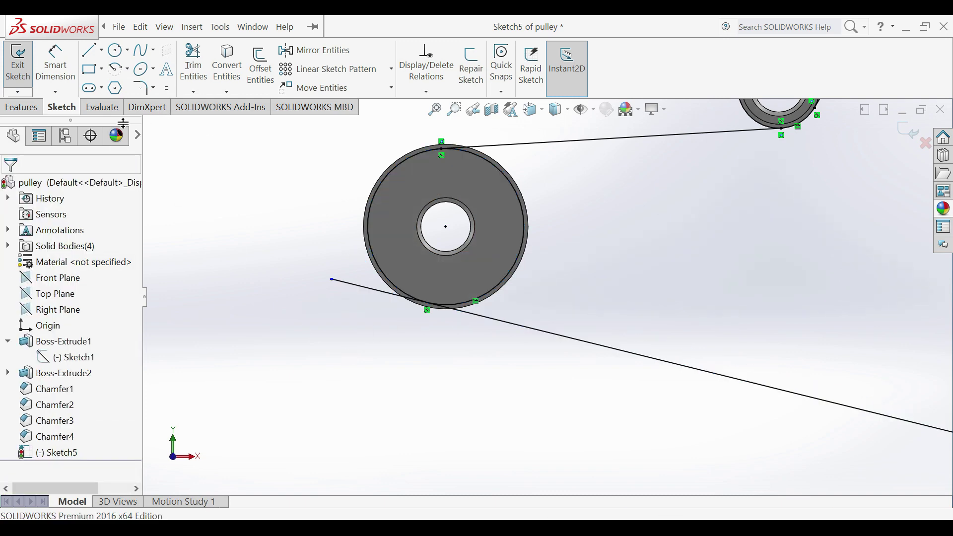
Trim both overhanging ends of the sloping lower line back to its tangent points on the left and lower-right pulleys.
click(208, 91)
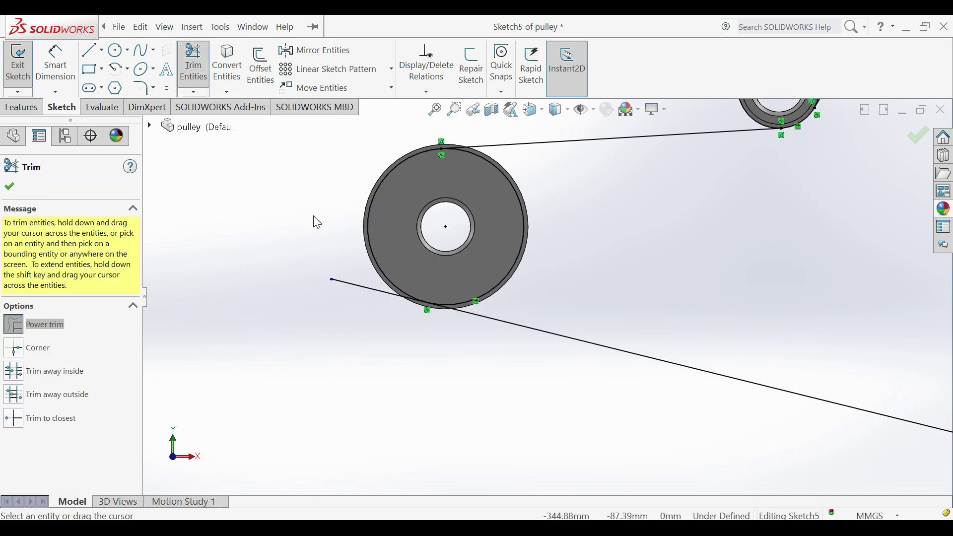
scroll(657, 316, up, 5)
scroll(565, 338, down, 6)
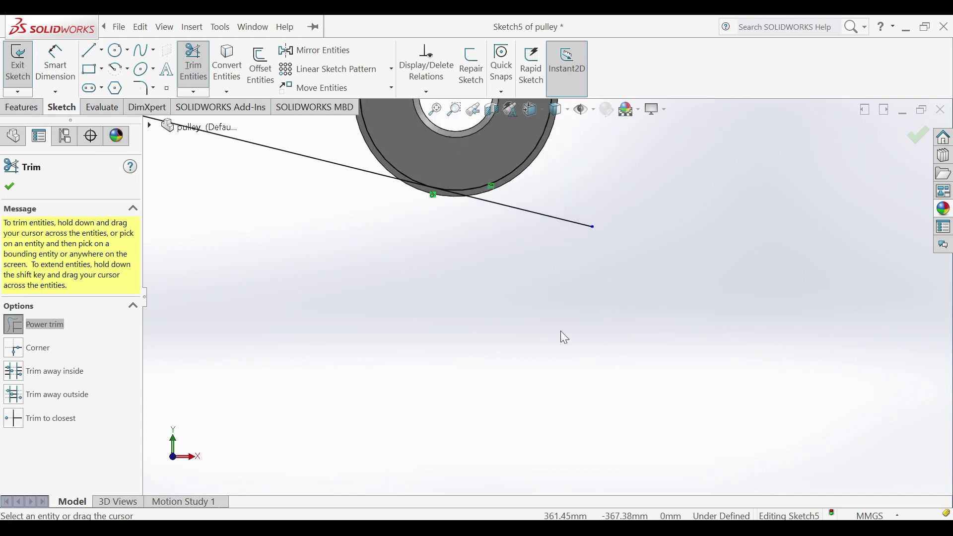
drag(569, 239, 570, 220)
scroll(512, 213, up, 6)
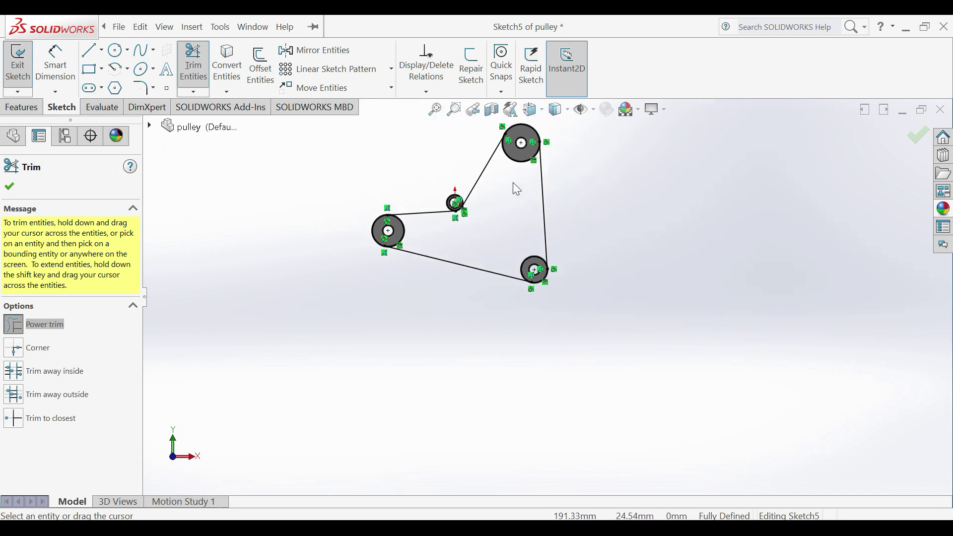
Trim the unneeded arcs of all four pulley circles so that only a closed belt outline remains.
scroll(470, 348, down, 1)
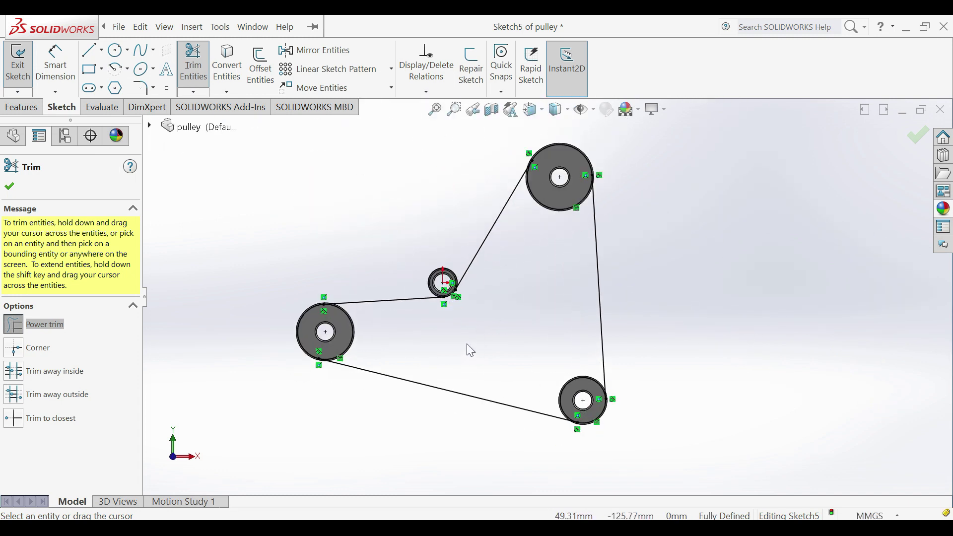
scroll(371, 331, down, 2)
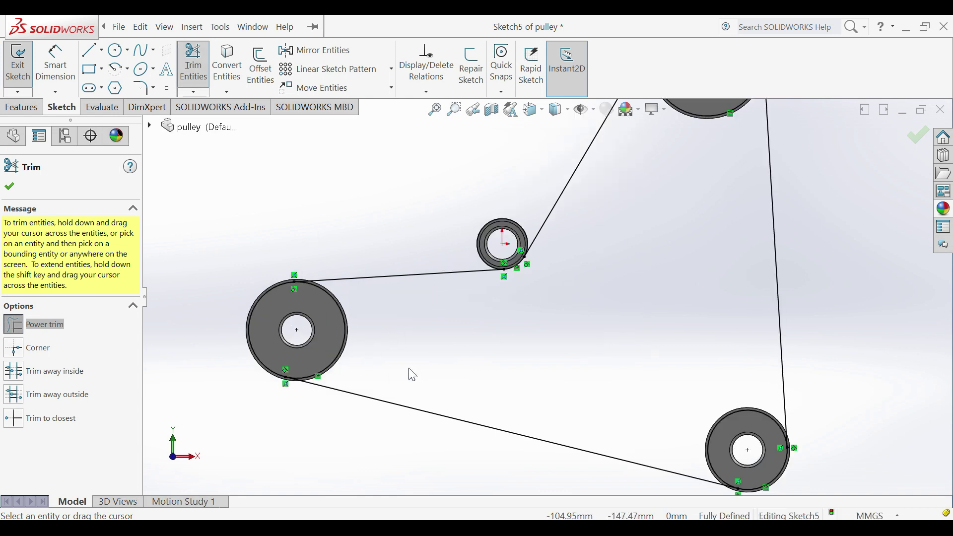
drag(337, 345, 340, 344)
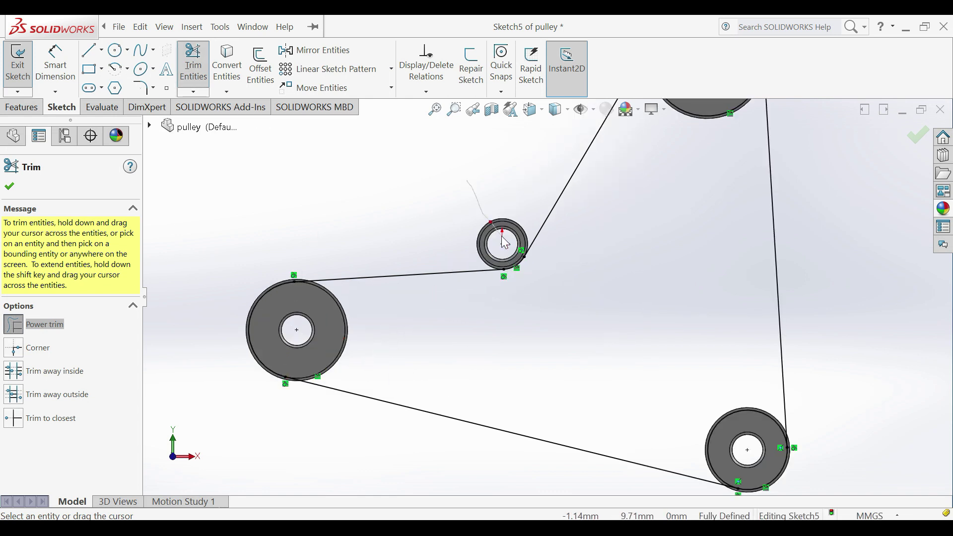
drag(738, 445, 737, 445)
scroll(546, 296, up, 3)
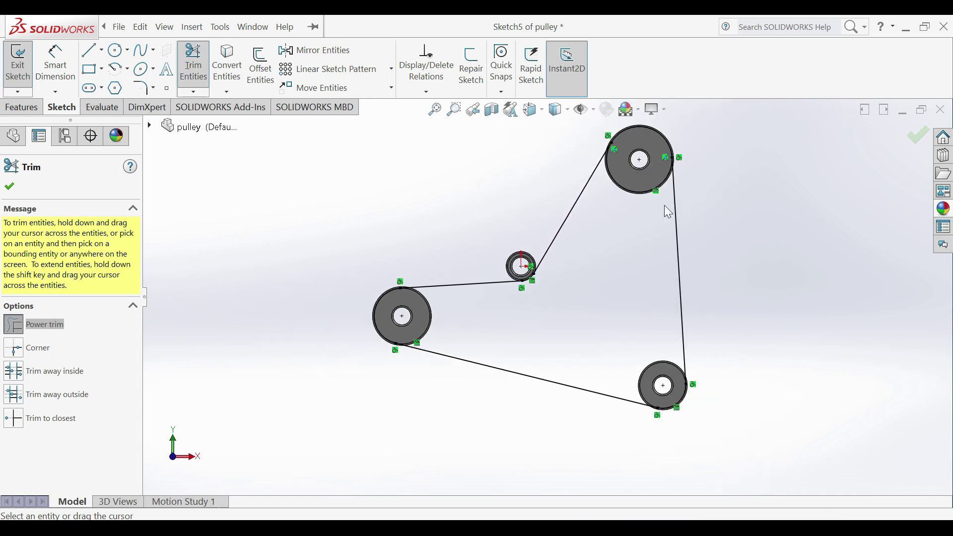
scroll(624, 232, down, 1)
key(Escape)
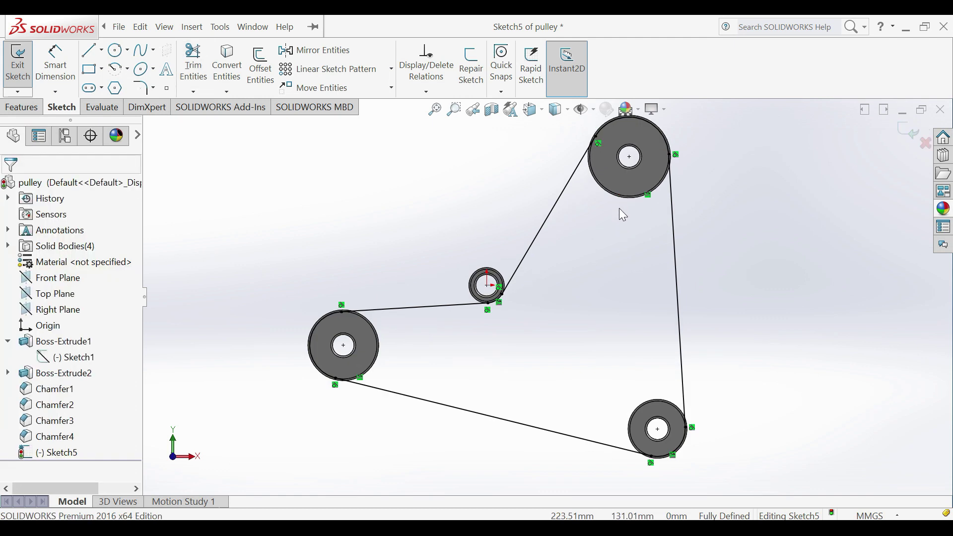
Offset the whole belt outline chain outward by 3 mm, keeping the added dimension.
click(260, 67)
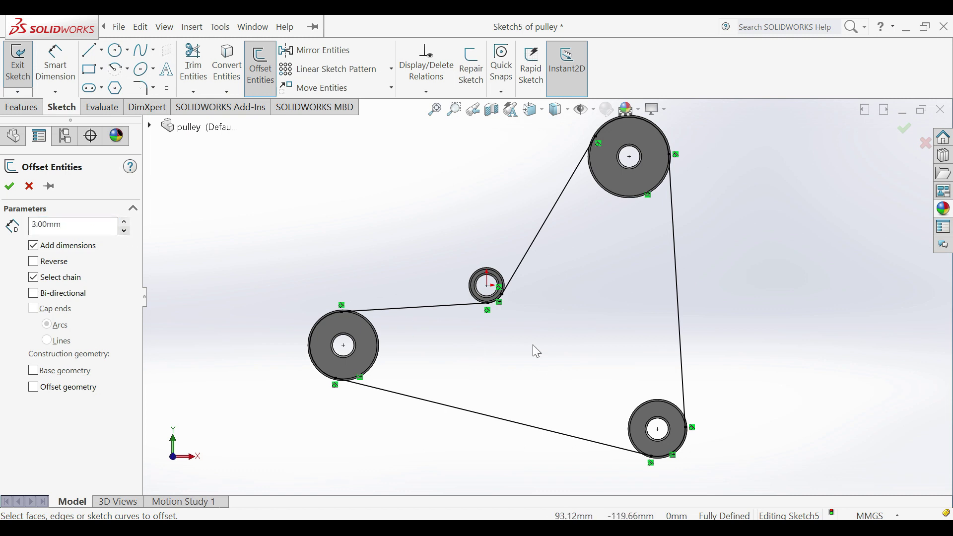
scroll(521, 298, down, 4)
click(506, 257)
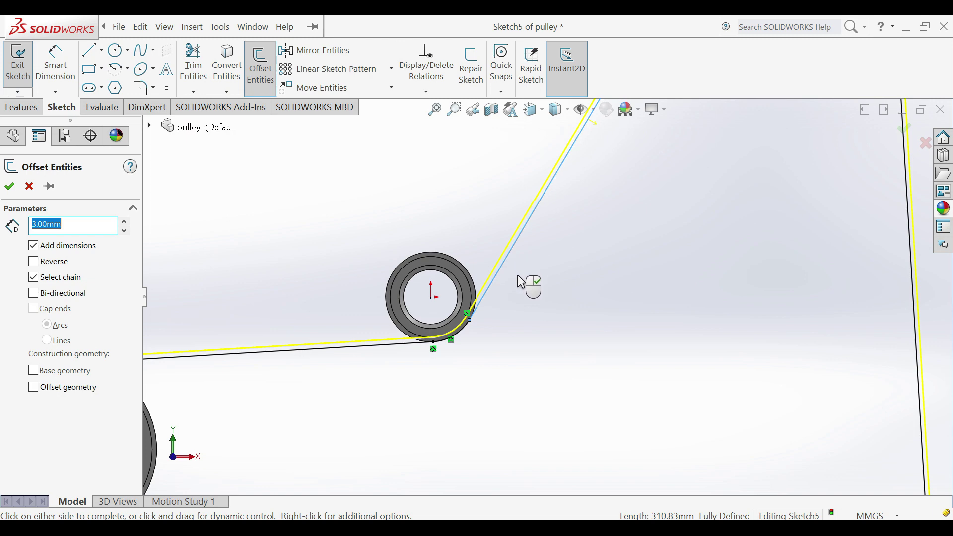
scroll(546, 288, up, 4)
scroll(680, 109, down, 5)
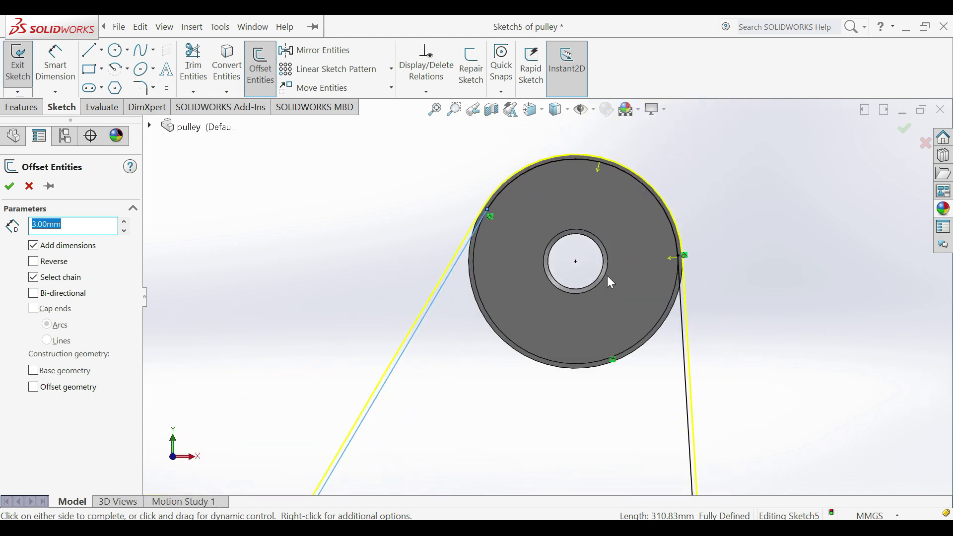
scroll(610, 283, up, 5)
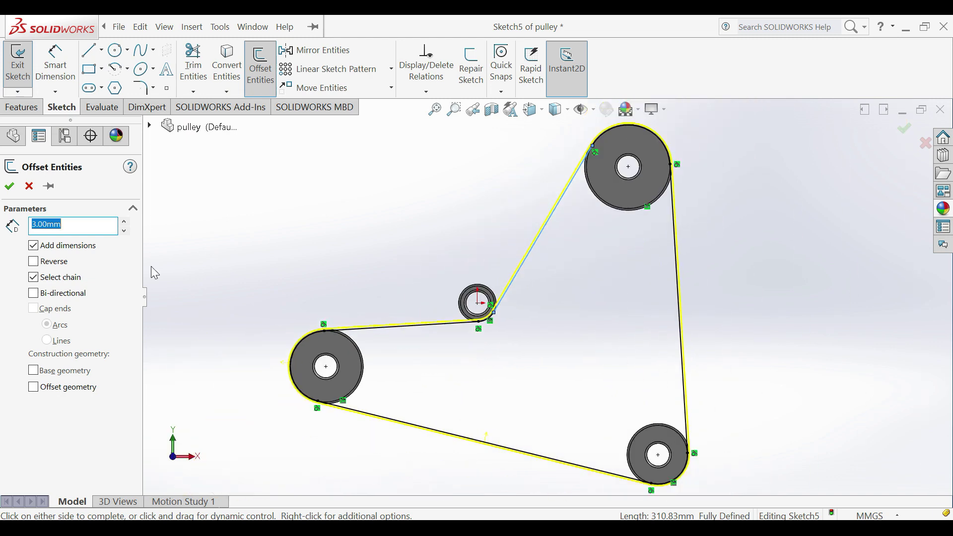
click(17, 191)
Start an Extruded Boss from the belt sketch with result merging turned off.
middle_drag(452, 312, 549, 362)
scroll(543, 242, down, 3)
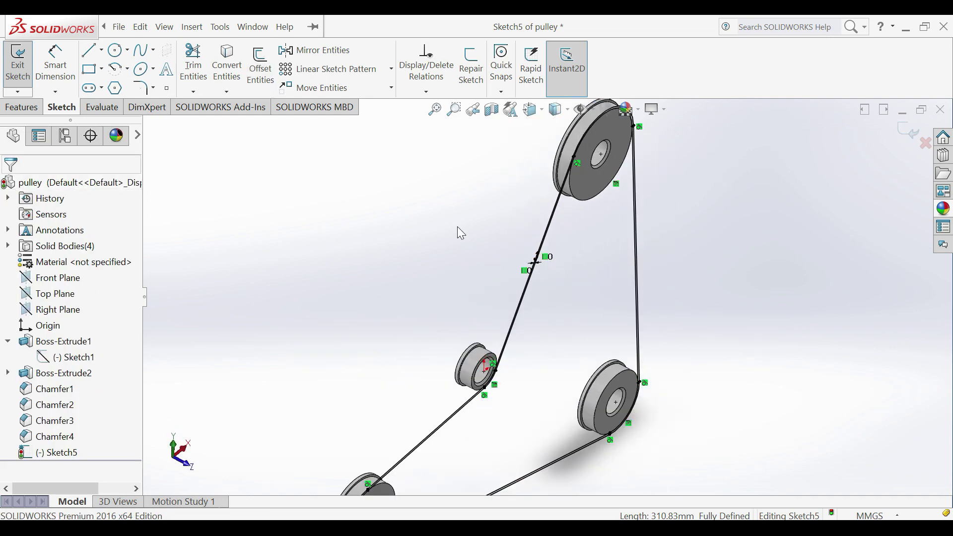
click(41, 109)
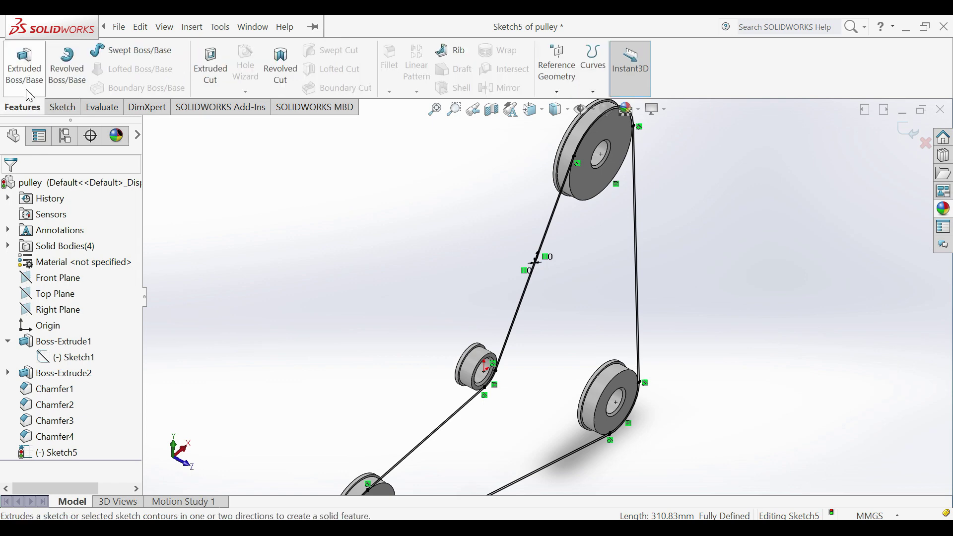
click(22, 69)
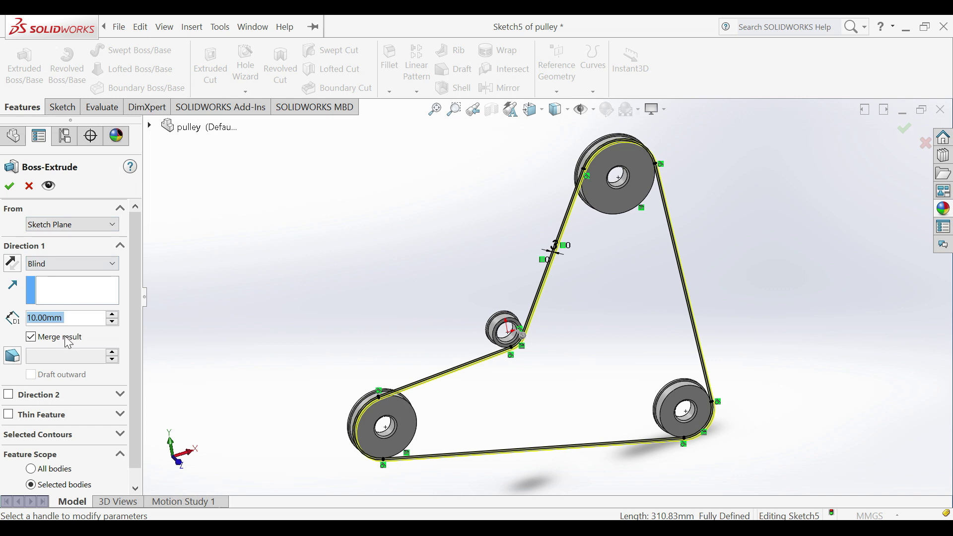
click(31, 337)
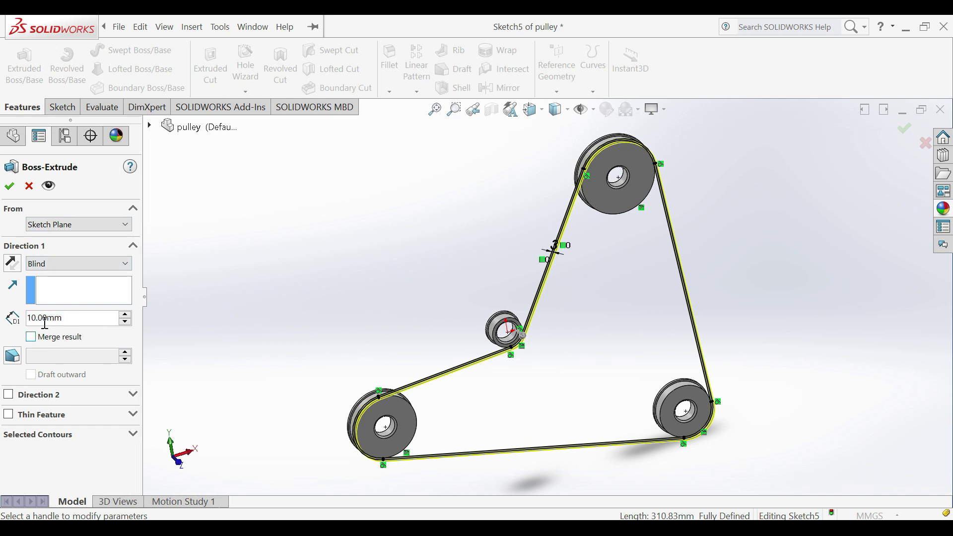
Extrude the belt with the Up To Surface end condition, ending at the flange face of the small central pulley.
click(58, 268)
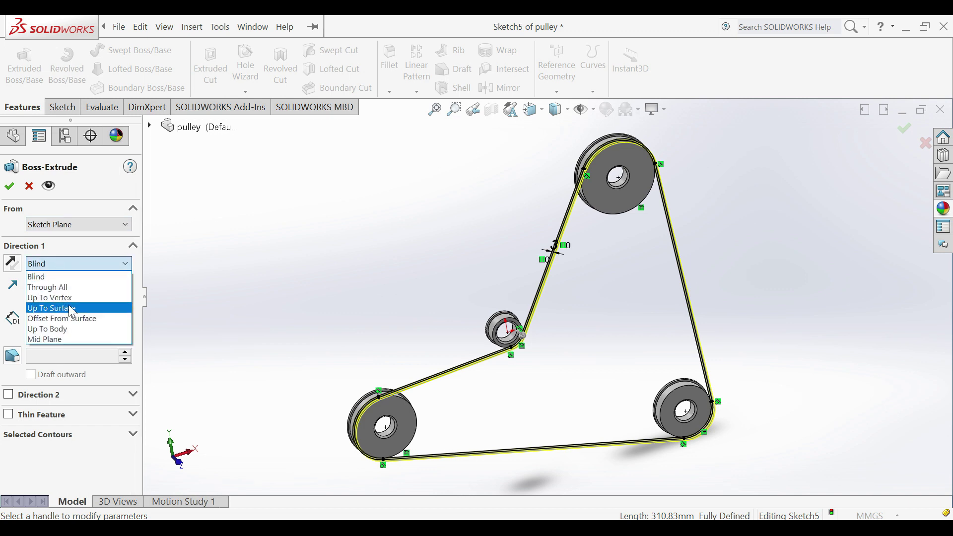
key(Escape)
scroll(516, 332, down, 8)
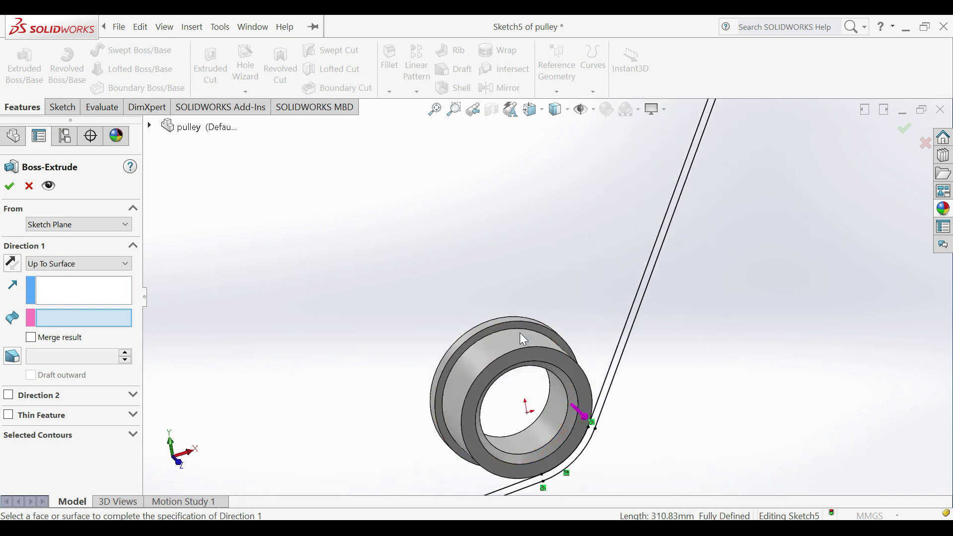
click(514, 316)
scroll(515, 316, up, 6)
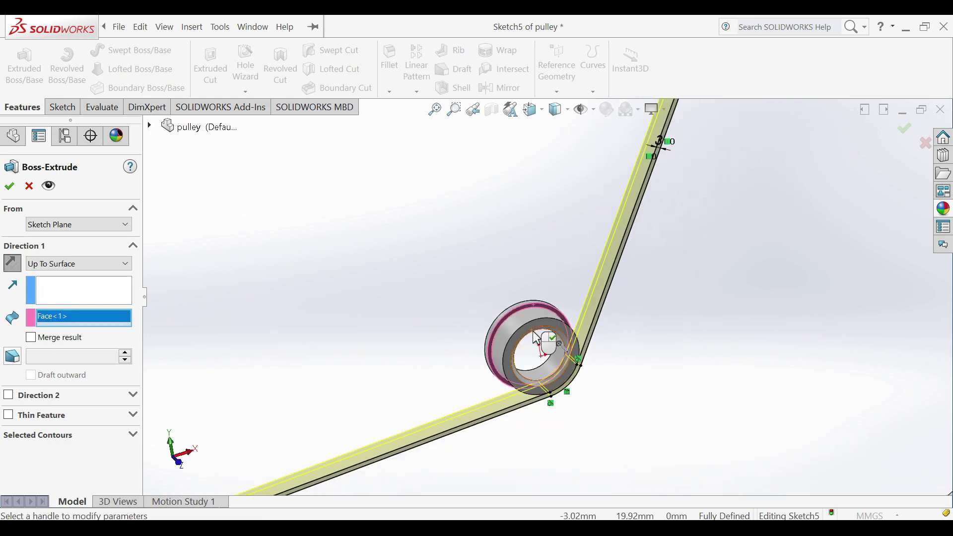
middle_drag(532, 320, 581, 310)
scroll(584, 311, up, 5)
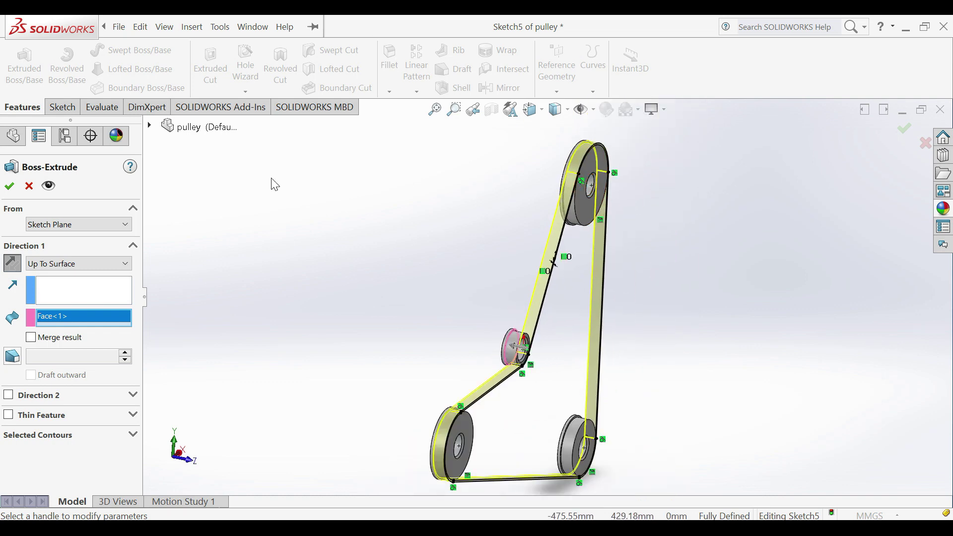
click(10, 188)
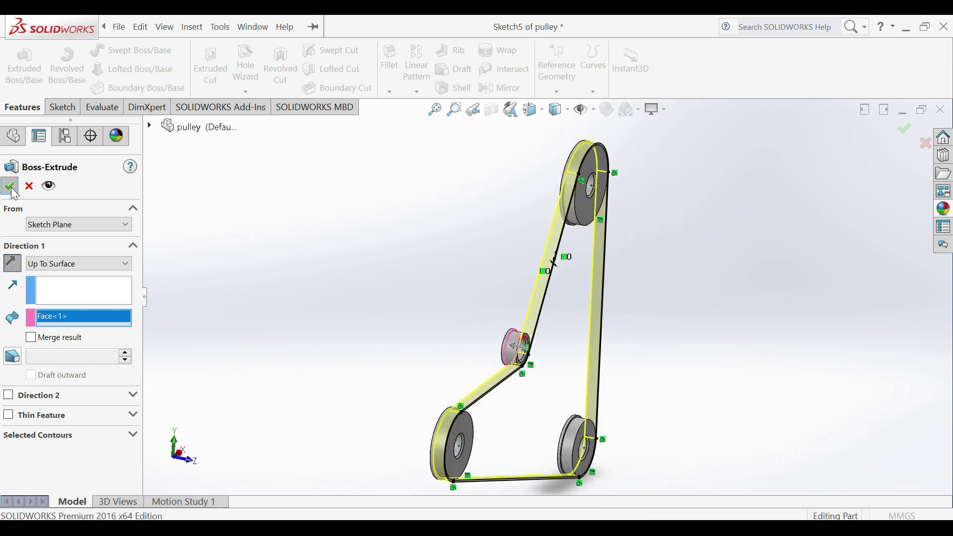
Change the appearance of the belt body to the darkest grey, nearly black, of the standard colour palette.
click(538, 301)
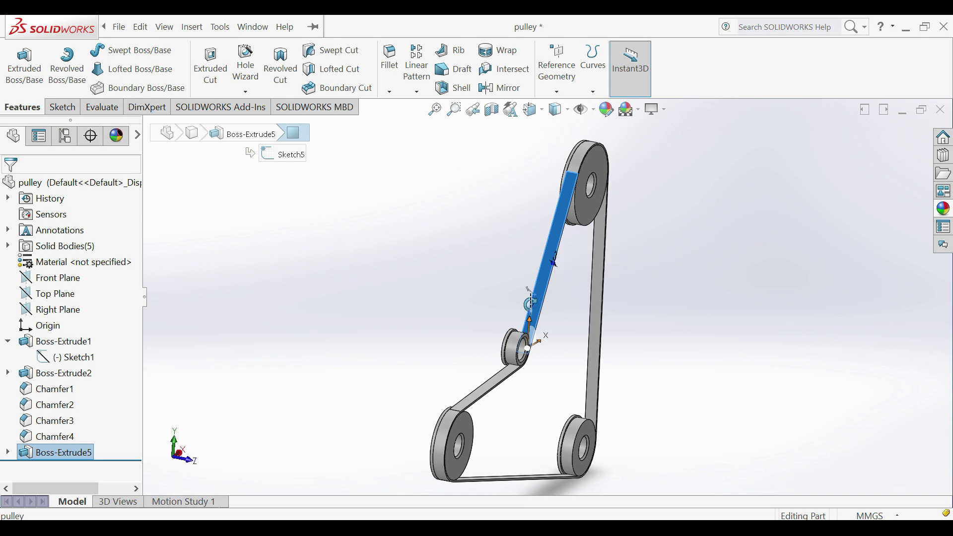
middle_drag(538, 302, 523, 370)
right_click(85, 454)
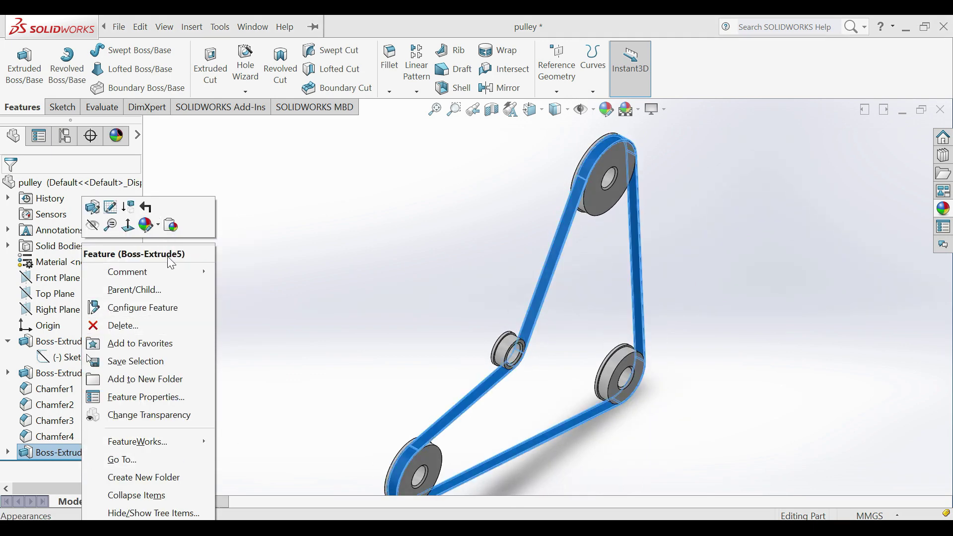
click(157, 225)
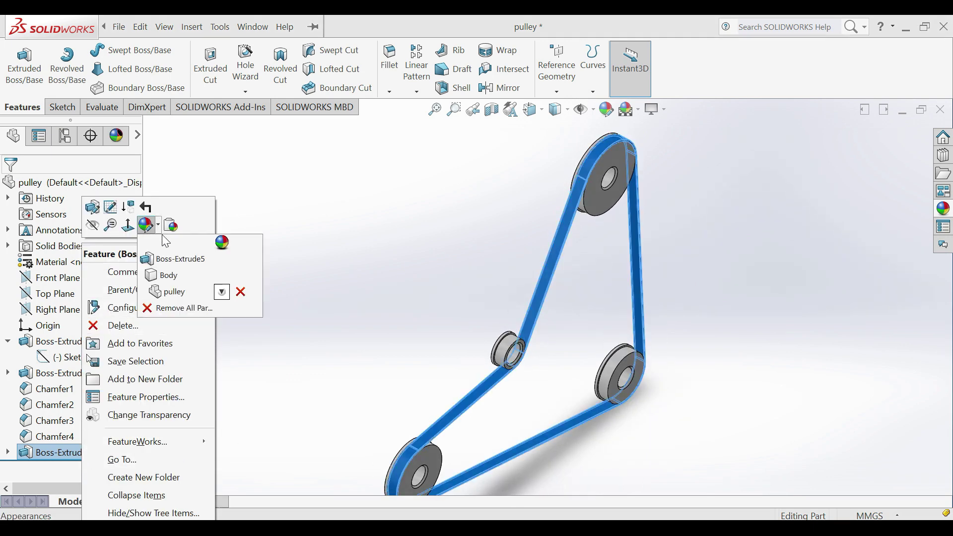
click(172, 277)
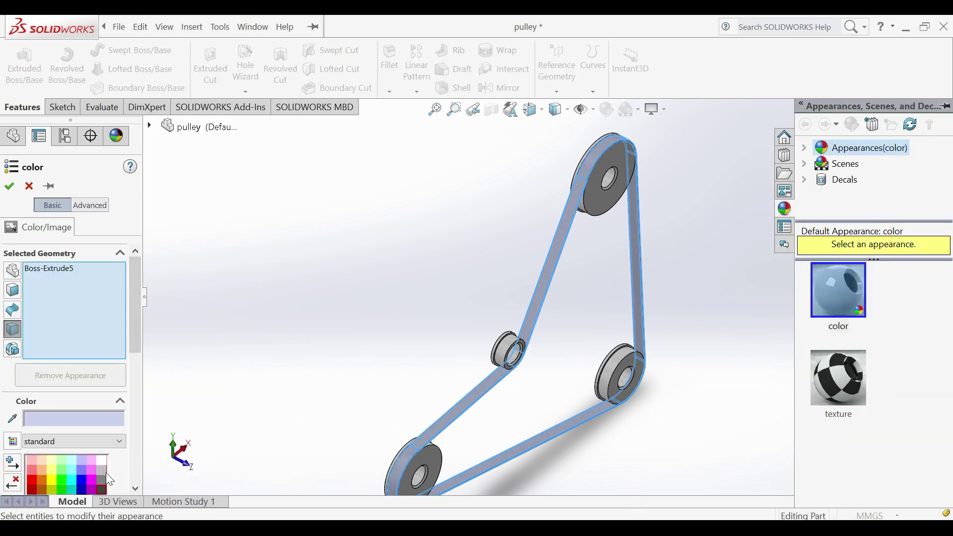
click(105, 491)
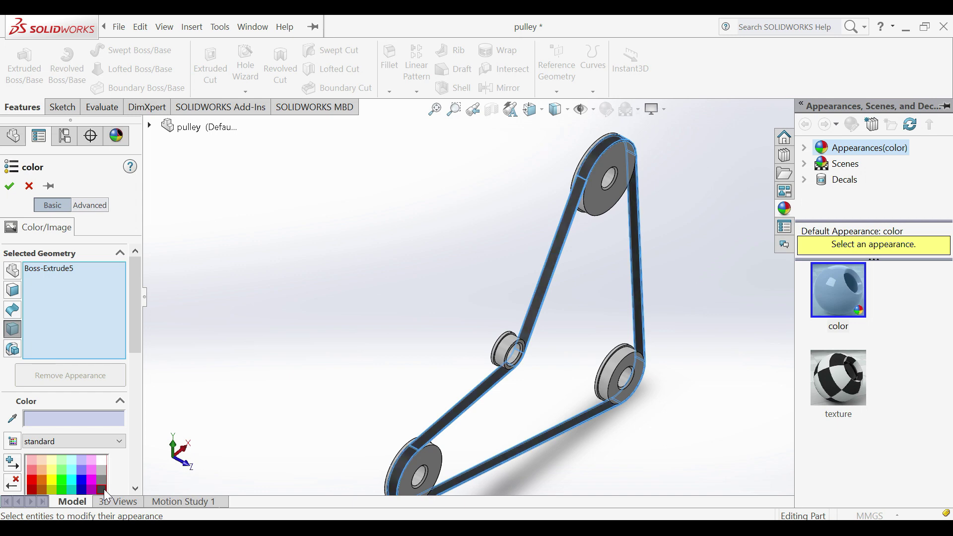
click(10, 187)
Measure the belt's inside front edges from the small central pulley over the upper pulley and along the long right-hand run.
middle_drag(590, 368, 446, 411)
scroll(546, 301, down, 5)
scroll(547, 300, up, 5)
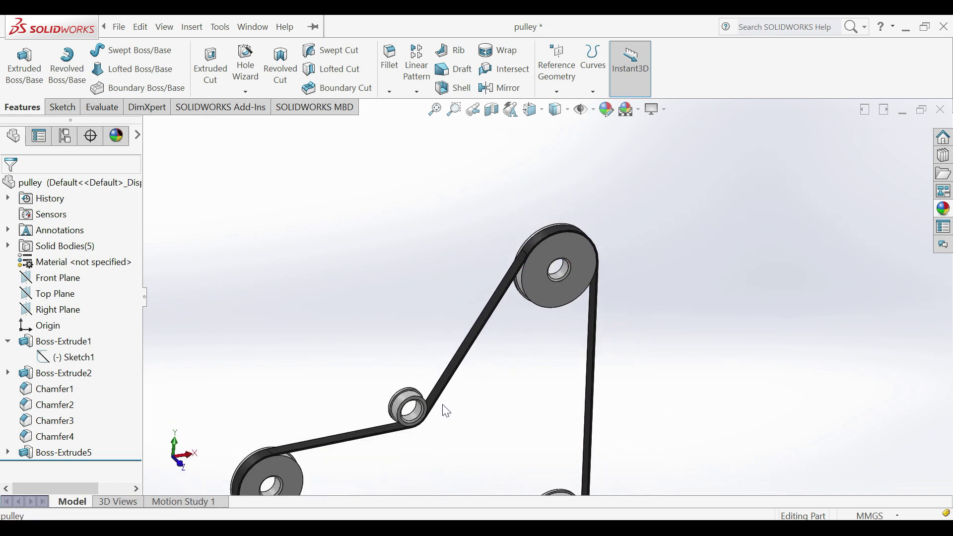
scroll(447, 411, down, 5)
click(455, 366)
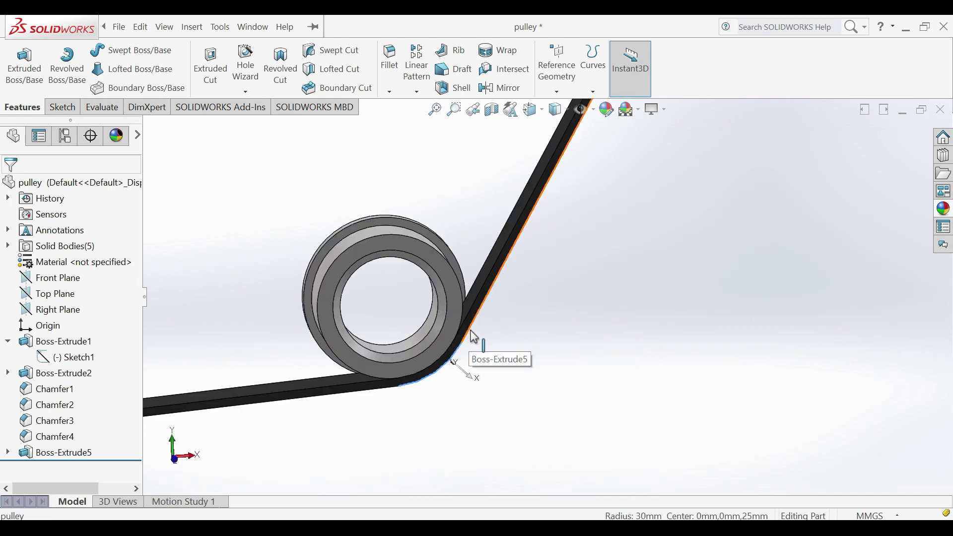
ctrl+click(474, 338)
scroll(613, 217, up, 5)
scroll(640, 158, down, 5)
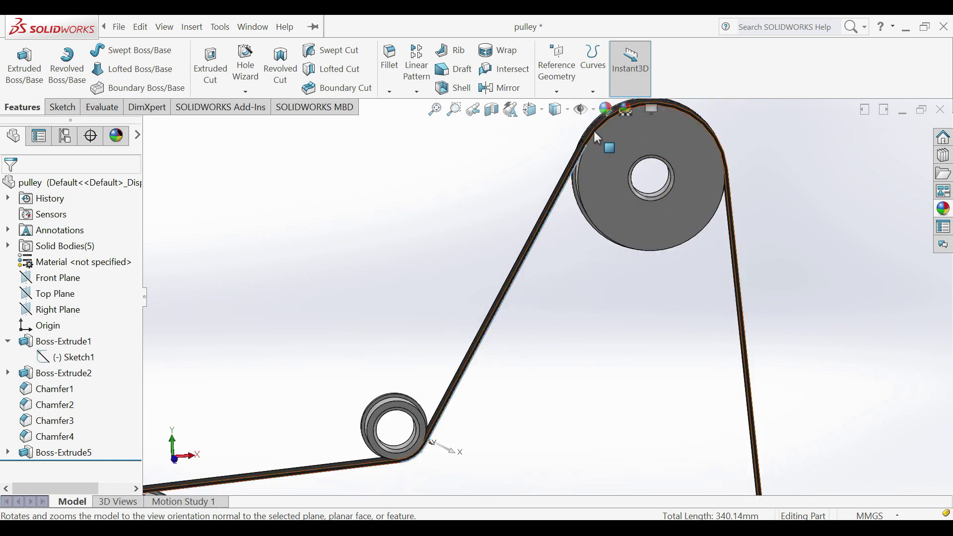
ctrl+click(595, 132)
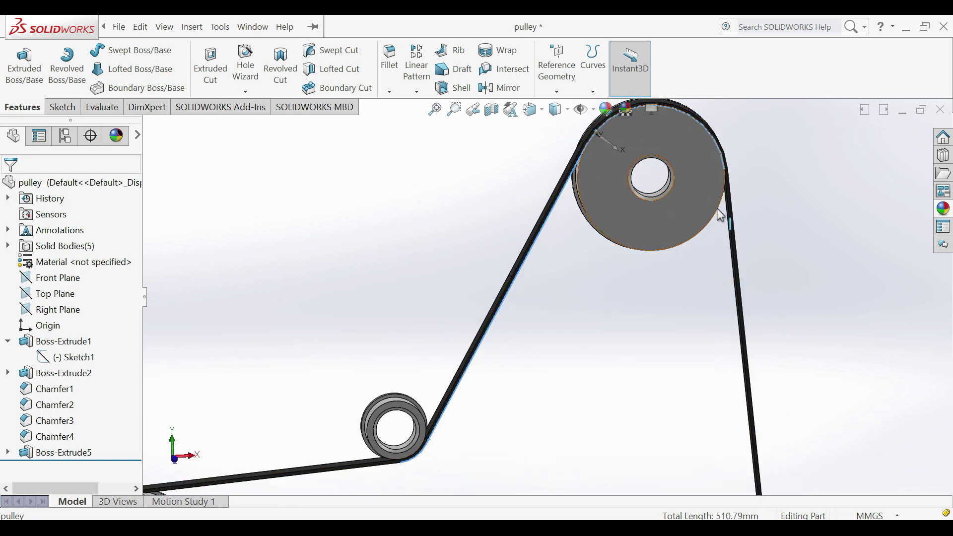
ctrl+click(730, 234)
Add the remaining inside front edges around the two lower pulleys to measure the total belt length, and clear the selection.
scroll(668, 431, up, 3)
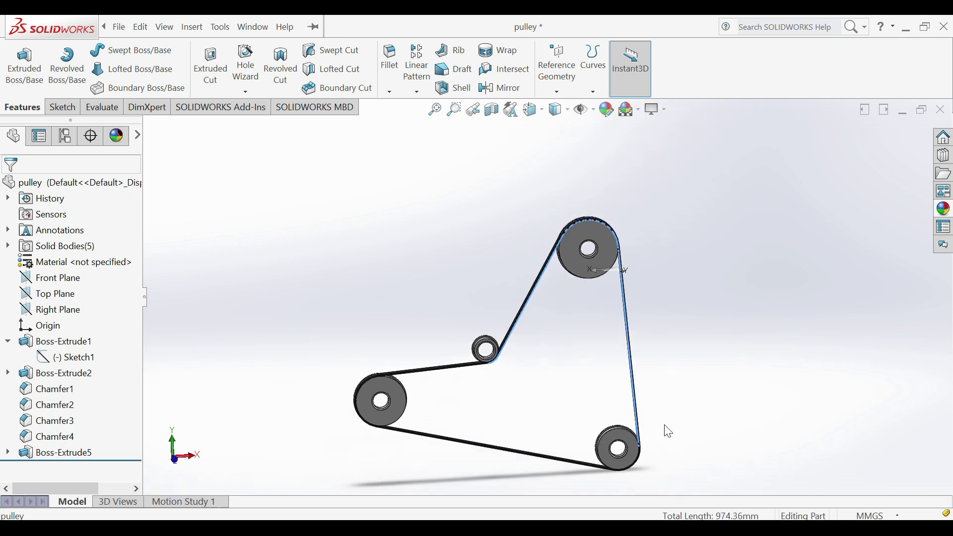
scroll(668, 431, down, 5)
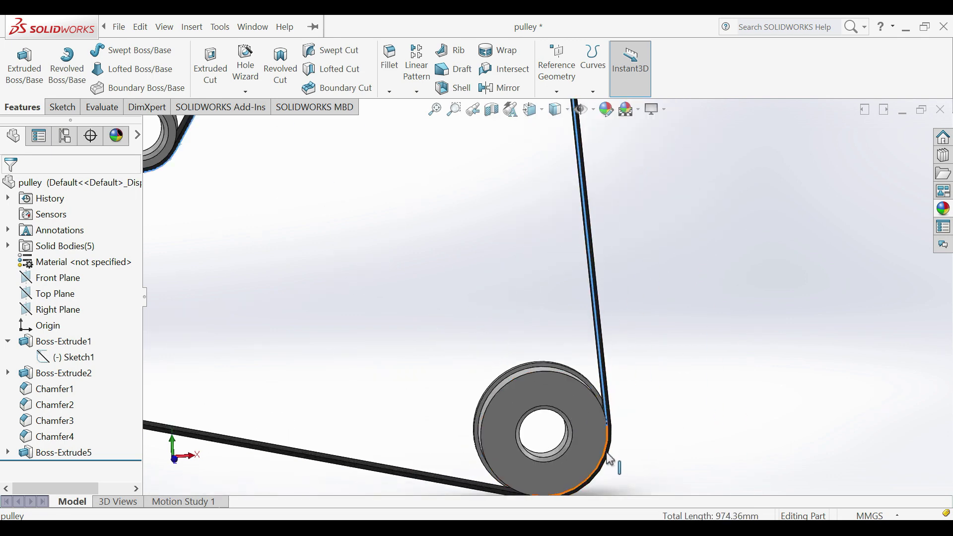
scroll(468, 463, up, 4)
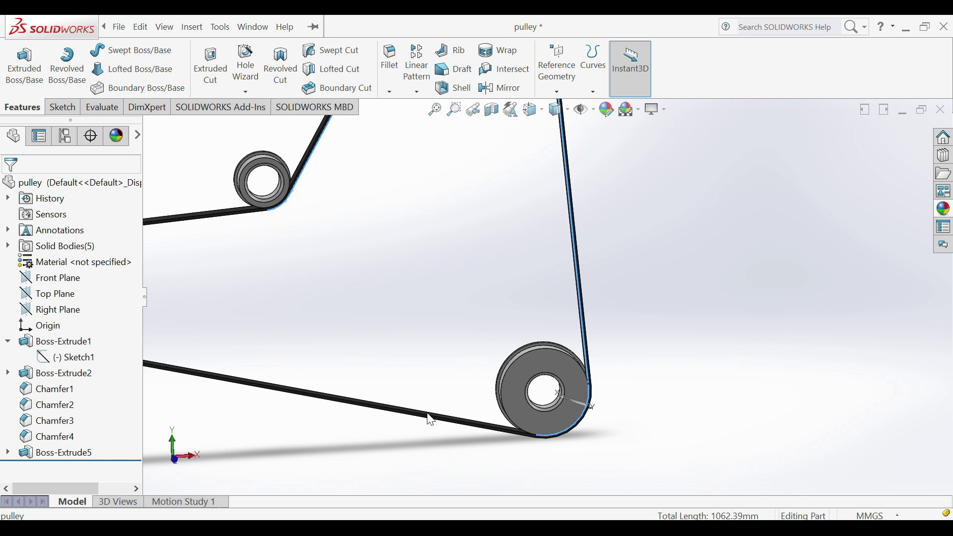
scroll(426, 421, up, 3)
scroll(270, 339, down, 6)
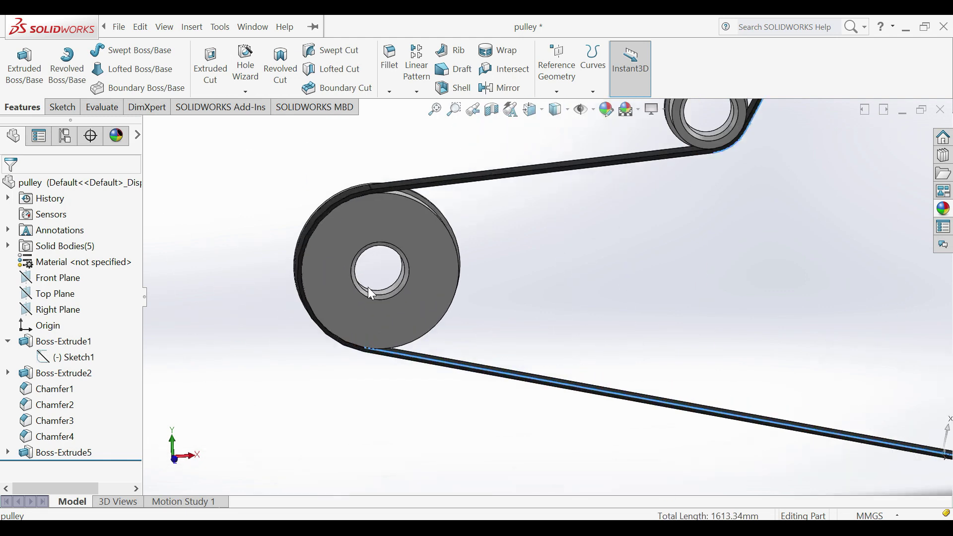
ctrl+click(302, 256)
ctrl+click(474, 185)
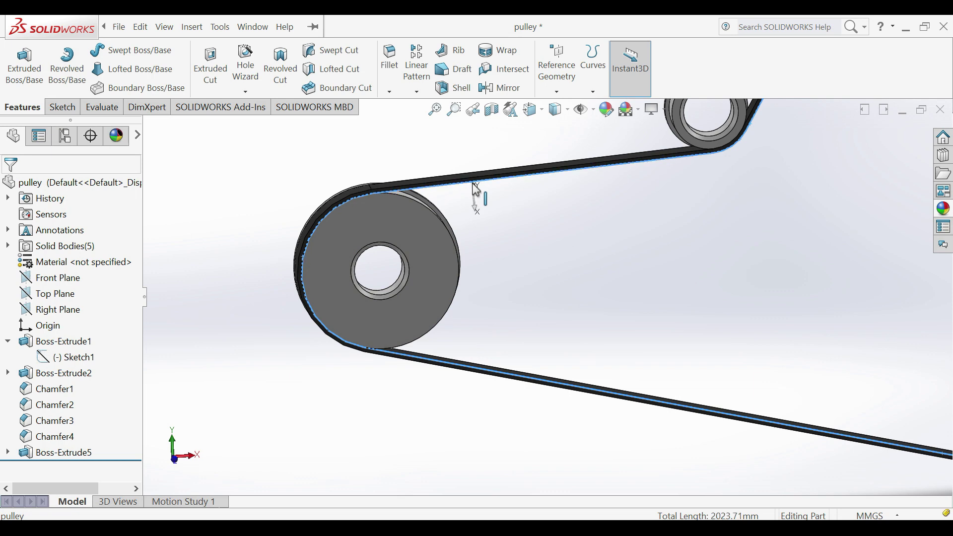
scroll(653, 230, up, 5)
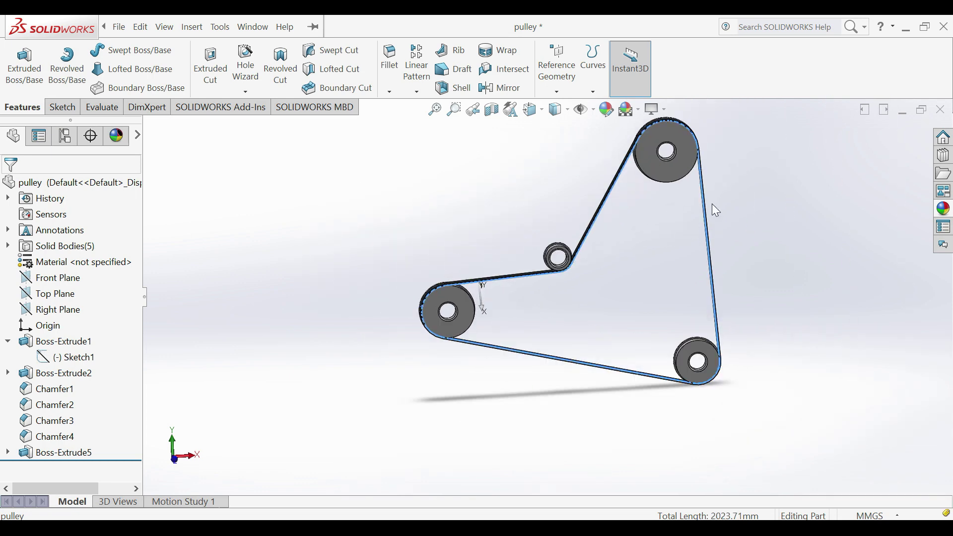
scroll(712, 204, down, 2)
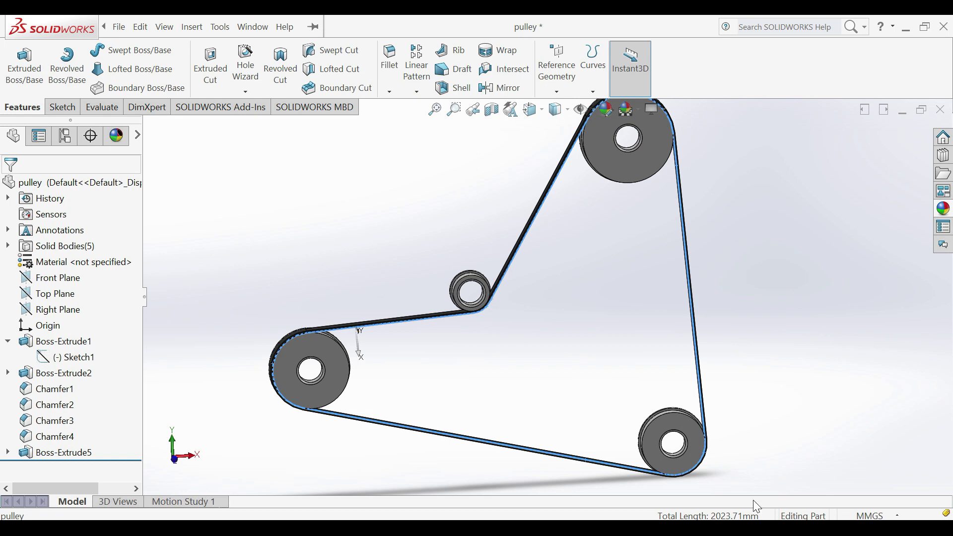
click(531, 246)
Edit the first extrusion's sketch, moving the 140 mm pulley up and left and the 100 mm pulley left, and rebuild the part.
middle_drag(532, 246, 520, 339)
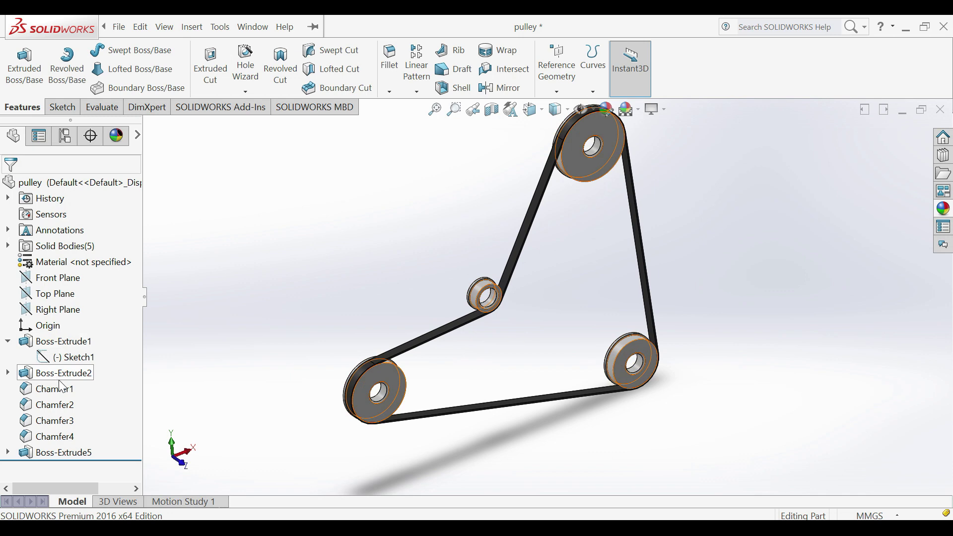
click(68, 357)
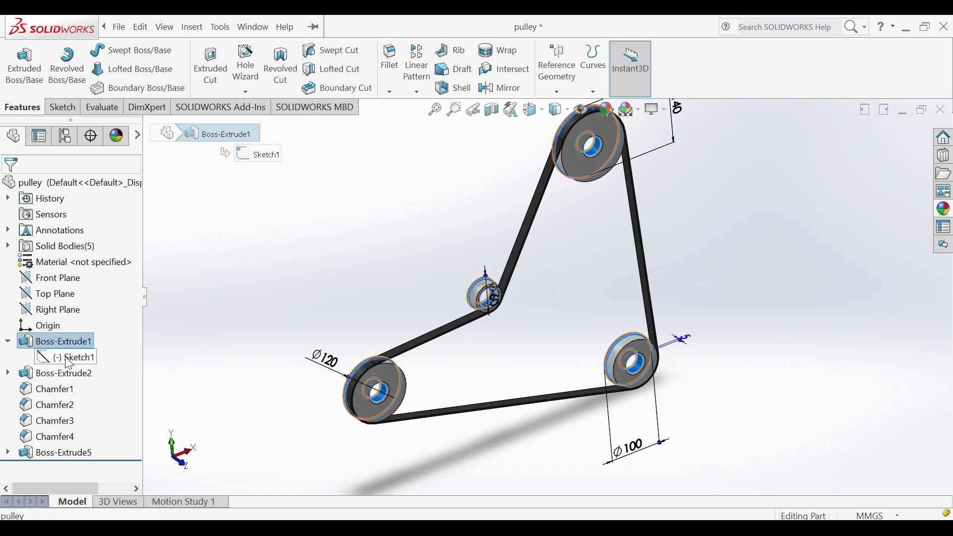
click(75, 322)
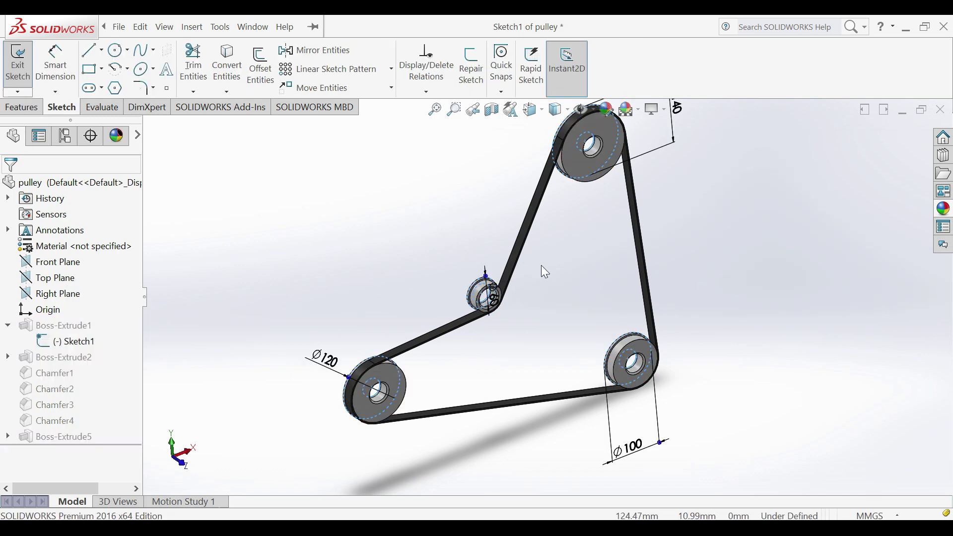
mouse_move(521, 293)
middle_down()
mouse_move(511, 230)
mouse_move(490, 255)
mouse_move(589, 193)
middle_up()
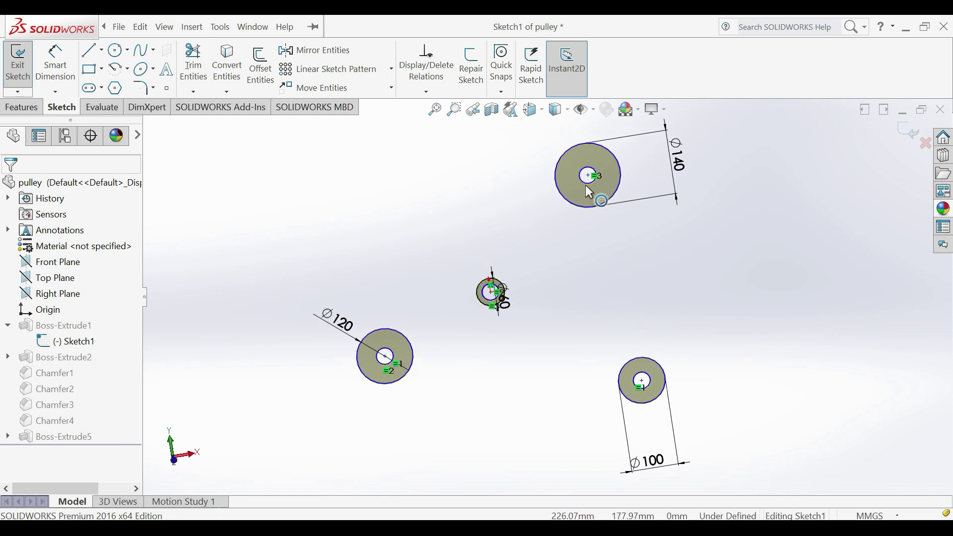
drag(588, 174, 553, 159)
drag(640, 380, 590, 368)
click(909, 130)
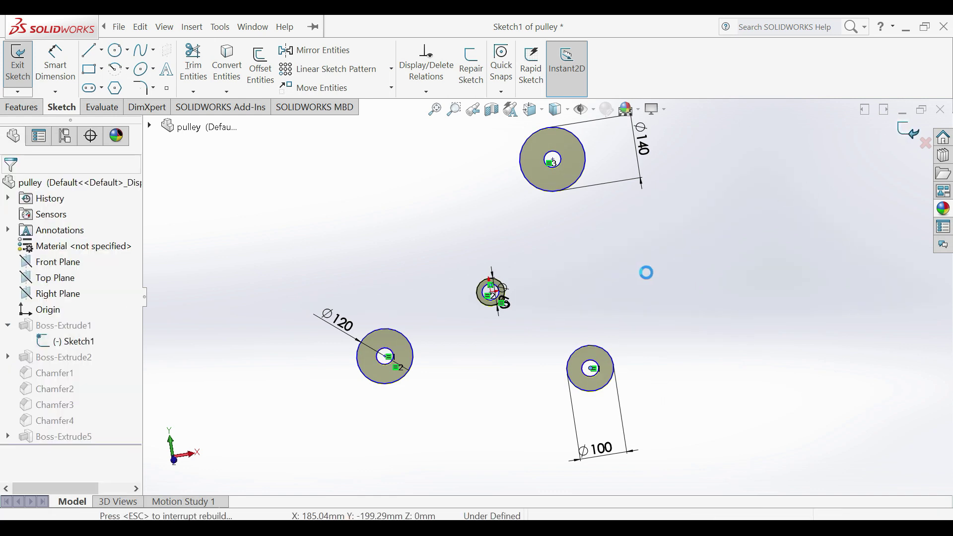